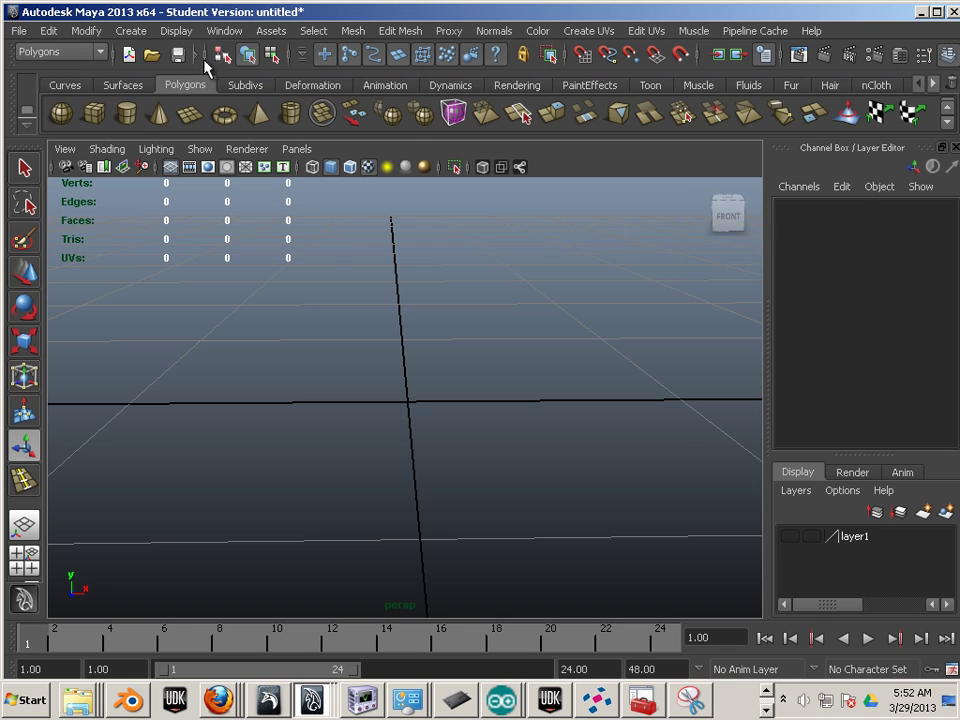
Step: Create a default polygon cube from the Polygons shelf and tumble the view to look down on it
click(143, 35)
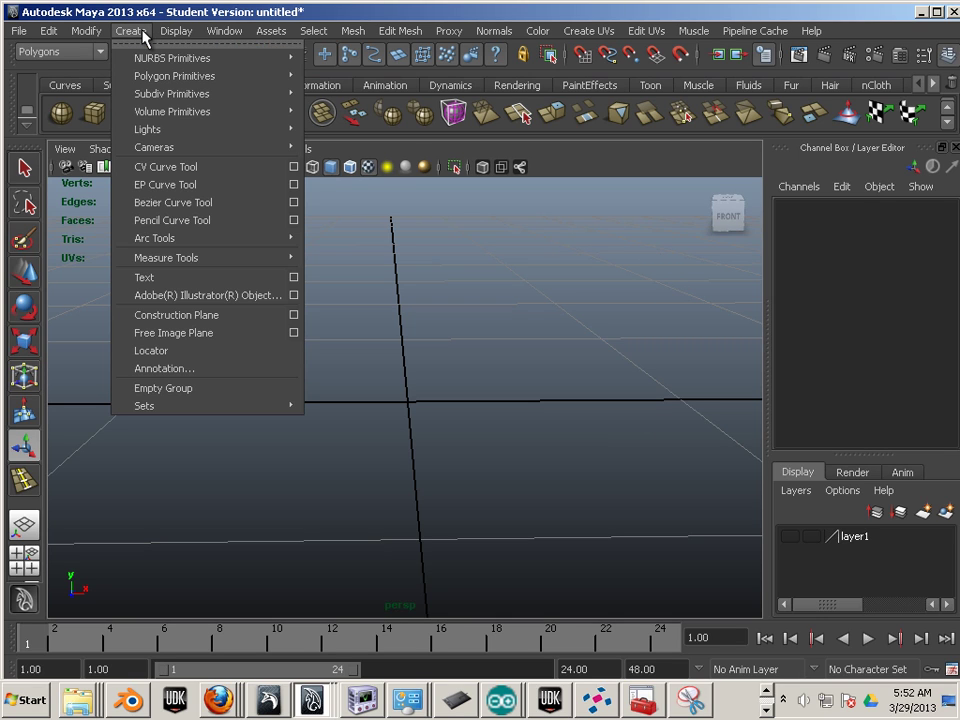
mouse_move(157, 79)
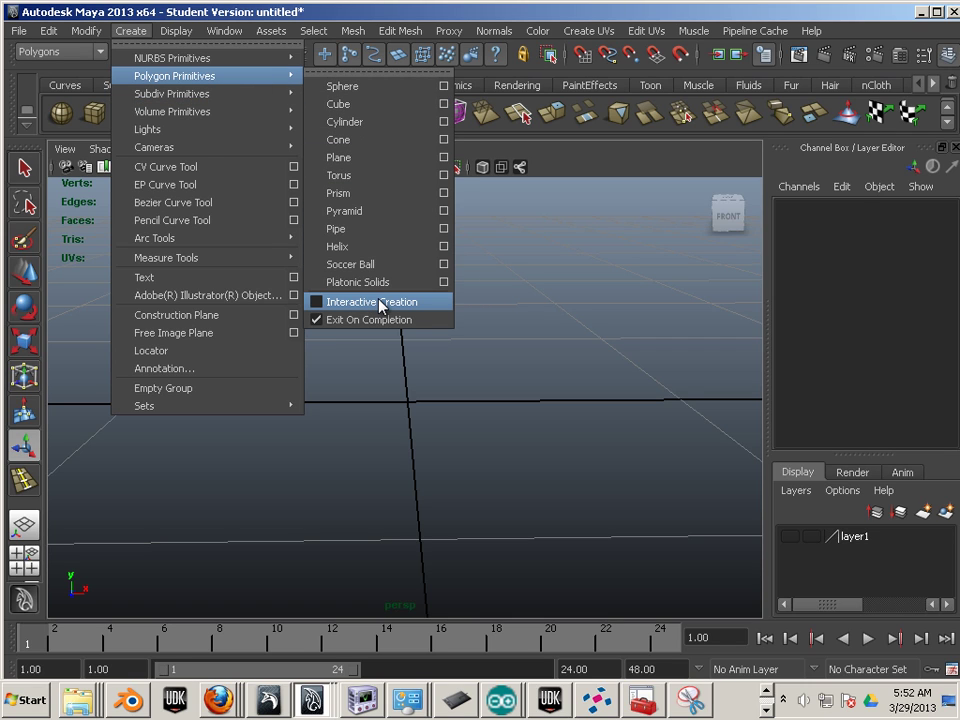
click(579, 411)
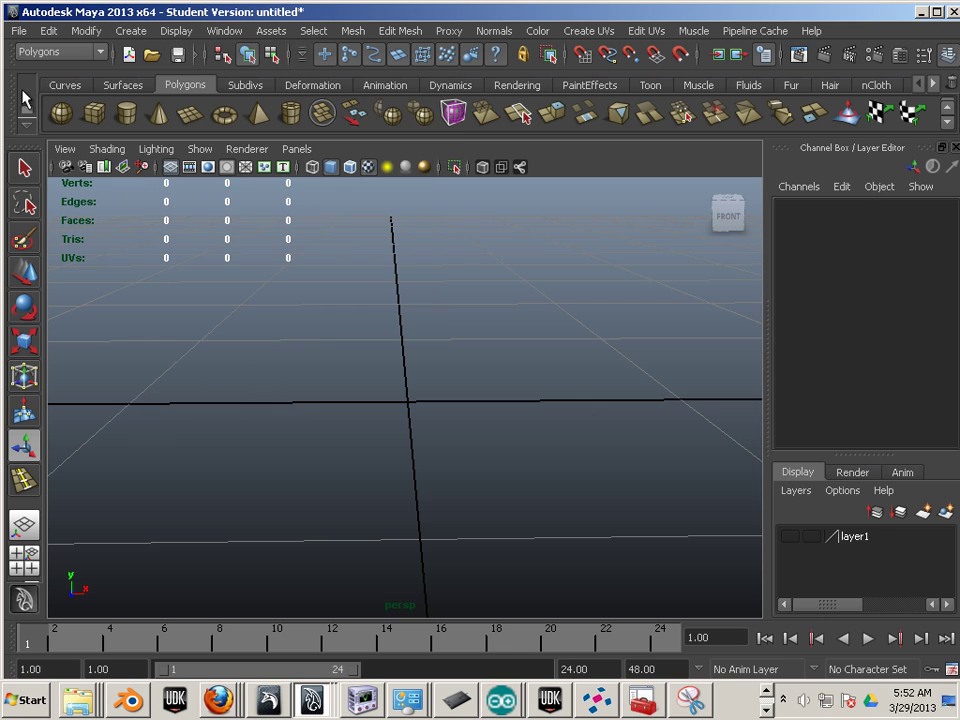
click(94, 112)
alt+drag(298, 296, 272, 347)
alt+right_drag(272, 347, 300, 347)
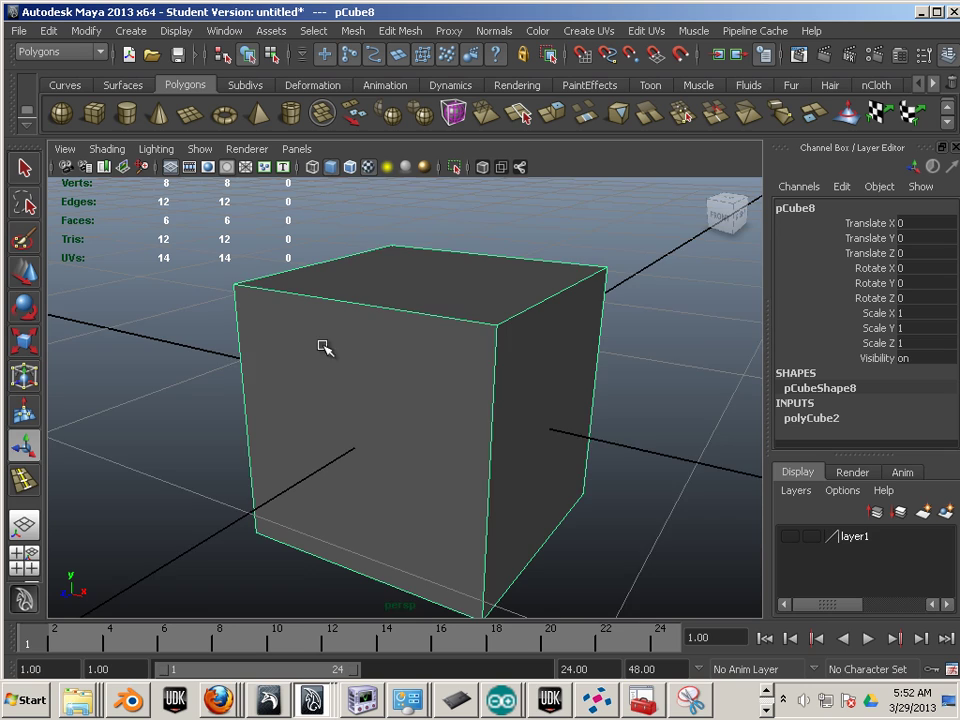
alt+drag(321, 347, 279, 351)
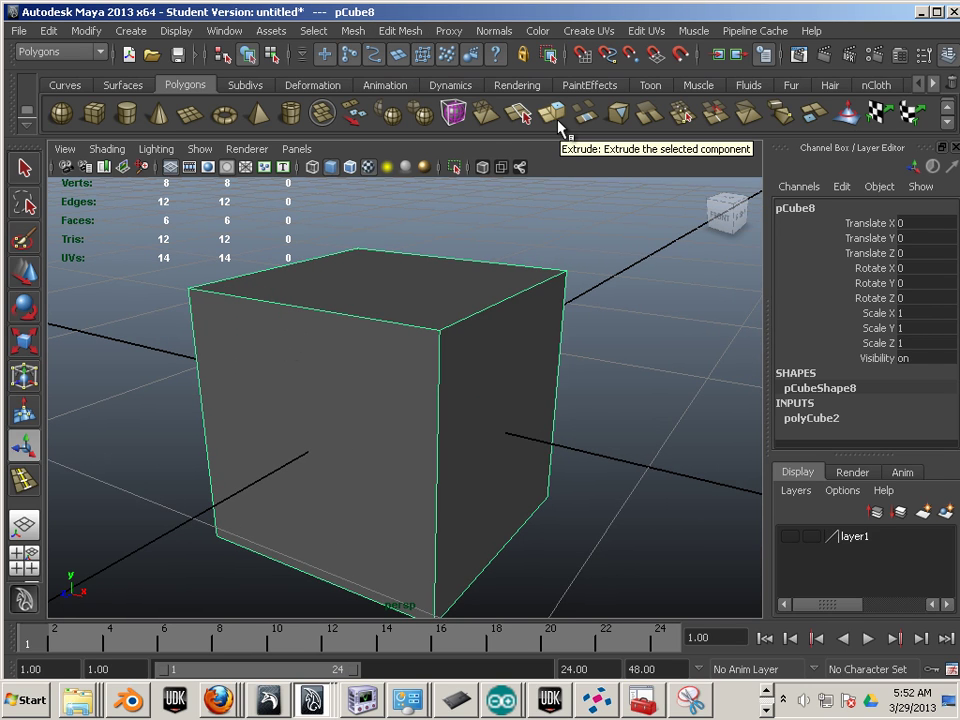
Step: Browse the Edit Mesh menu, then open the Hotkey Editor from Window > Settings/Preferences
click(400, 31)
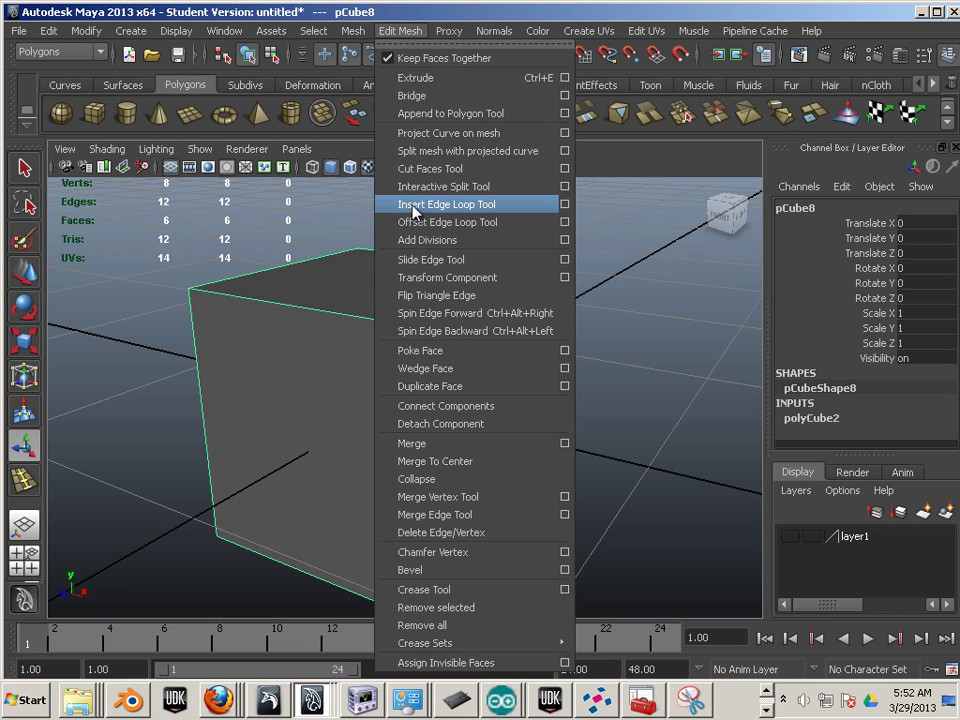
click(222, 31)
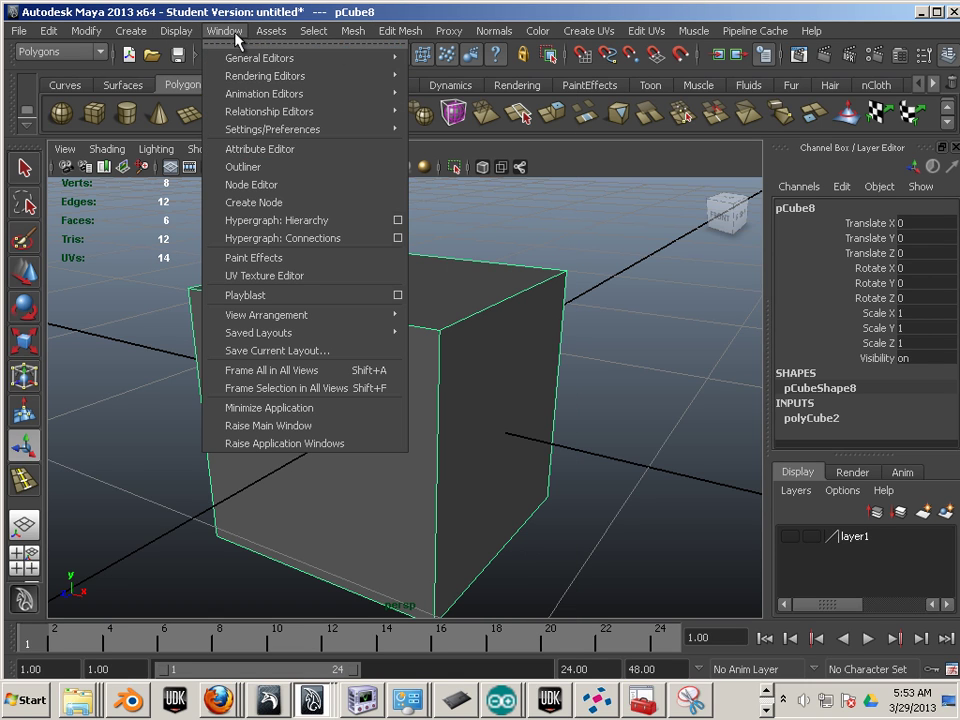
mouse_move(240, 60)
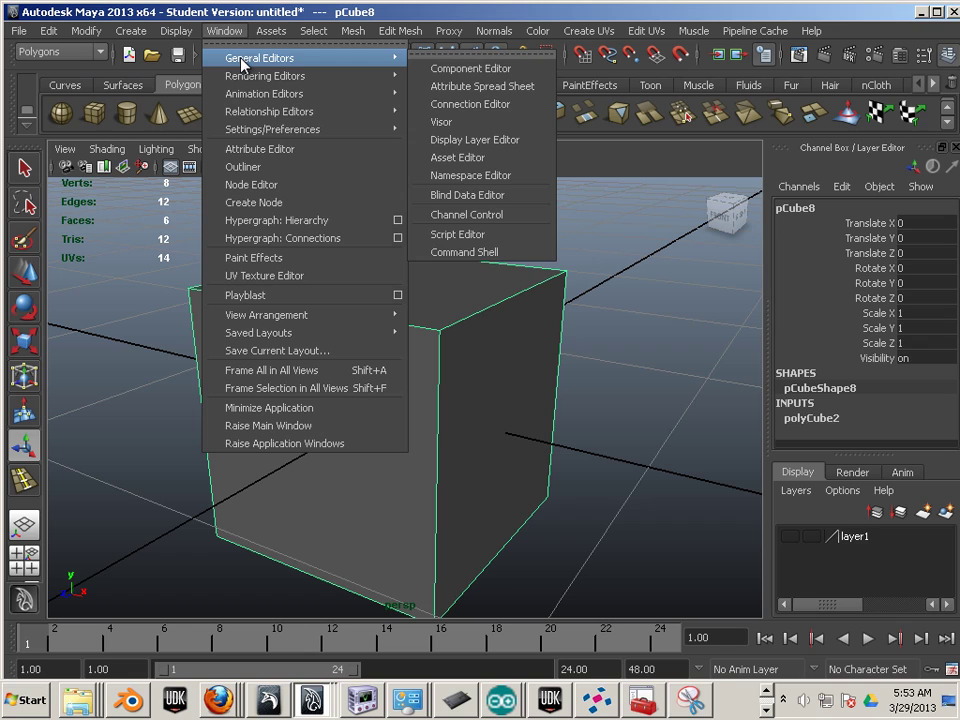
mouse_move(263, 132)
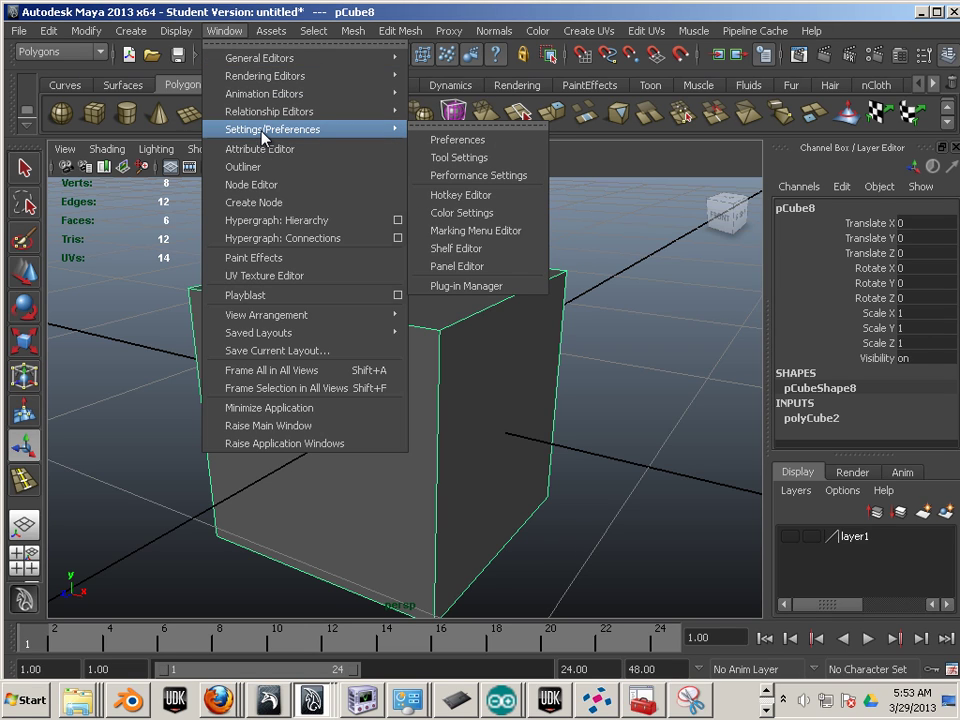
click(493, 204)
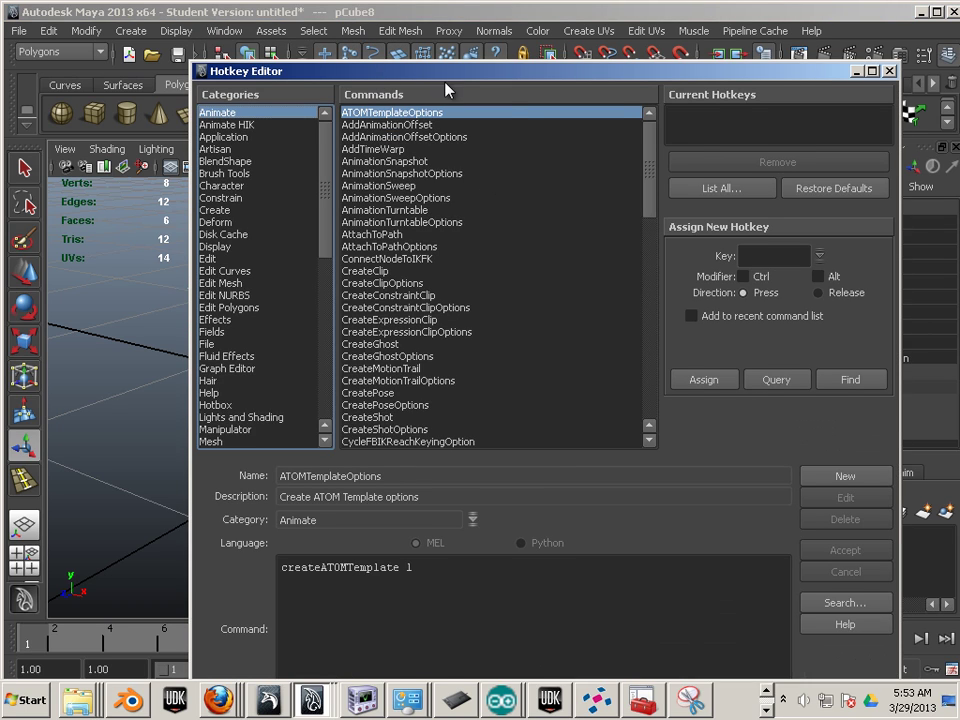
Step: Find PolyExtrude in the Edit Mesh category to see its current shortcut
drag(445, 74, 513, 86)
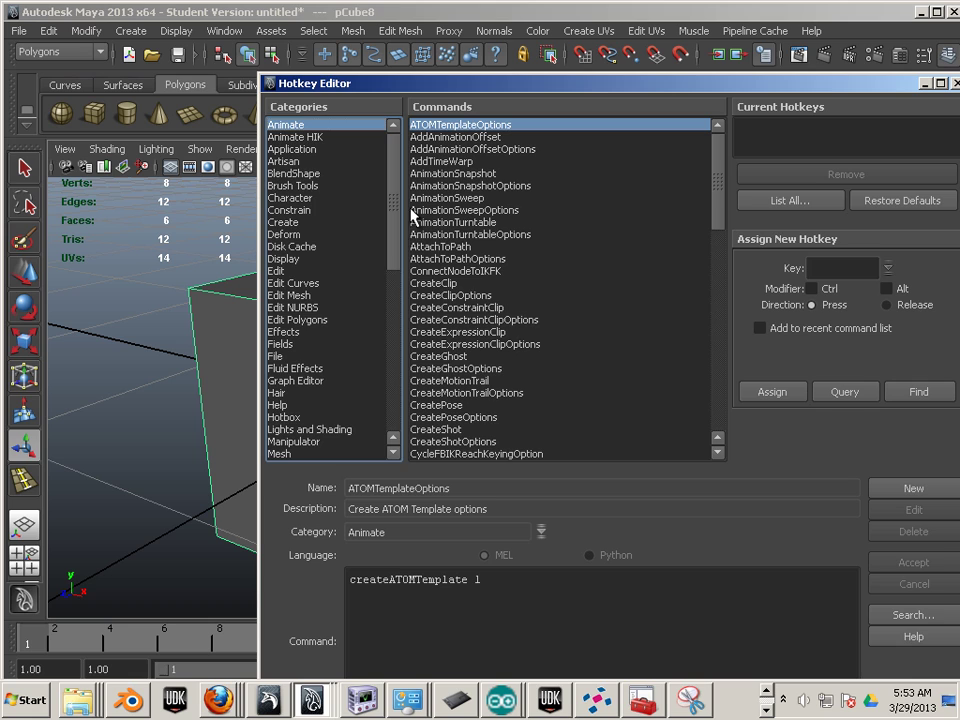
click(322, 296)
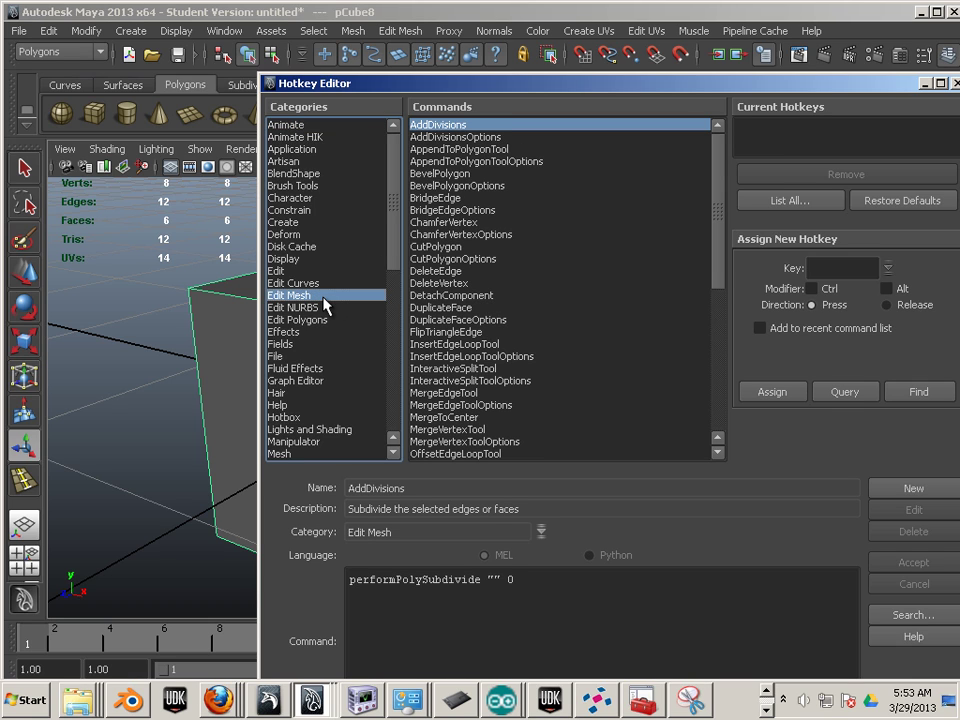
scroll(718, 284, down, 4)
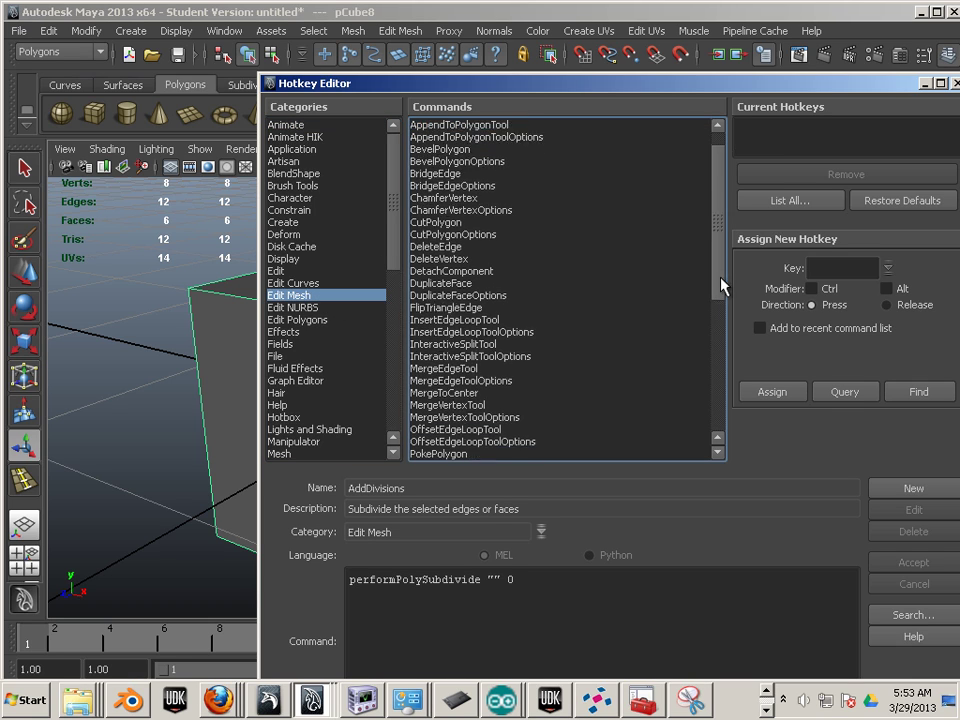
drag(728, 333, 735, 400)
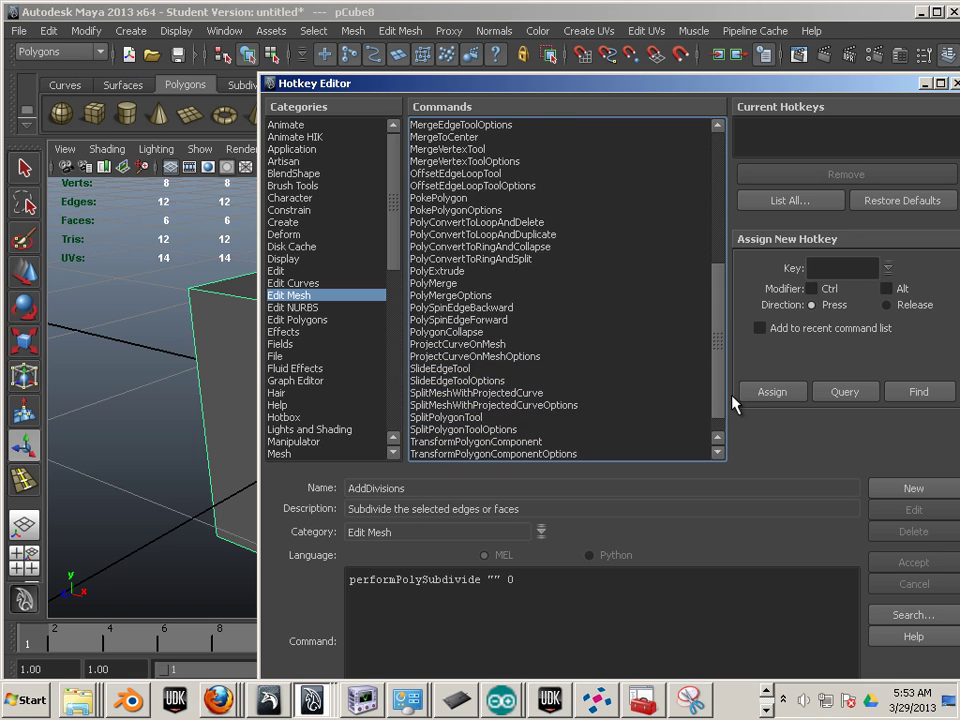
click(460, 271)
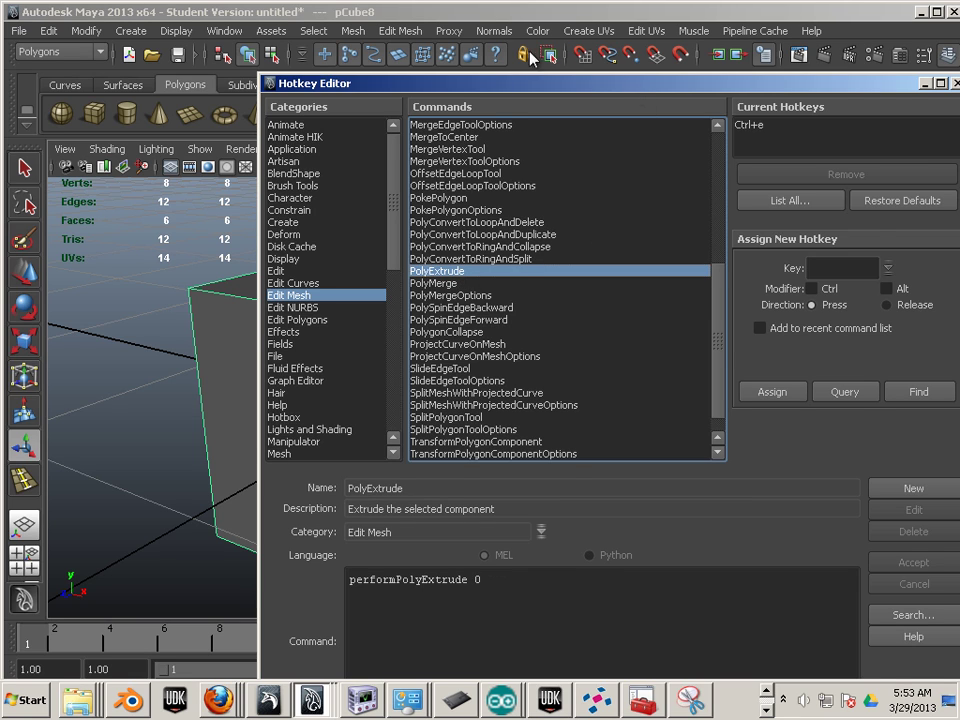
Step: Remove PolyExtrude's existing shortcut and assign Ctrl+e to it
drag(470, 35, 467, 36)
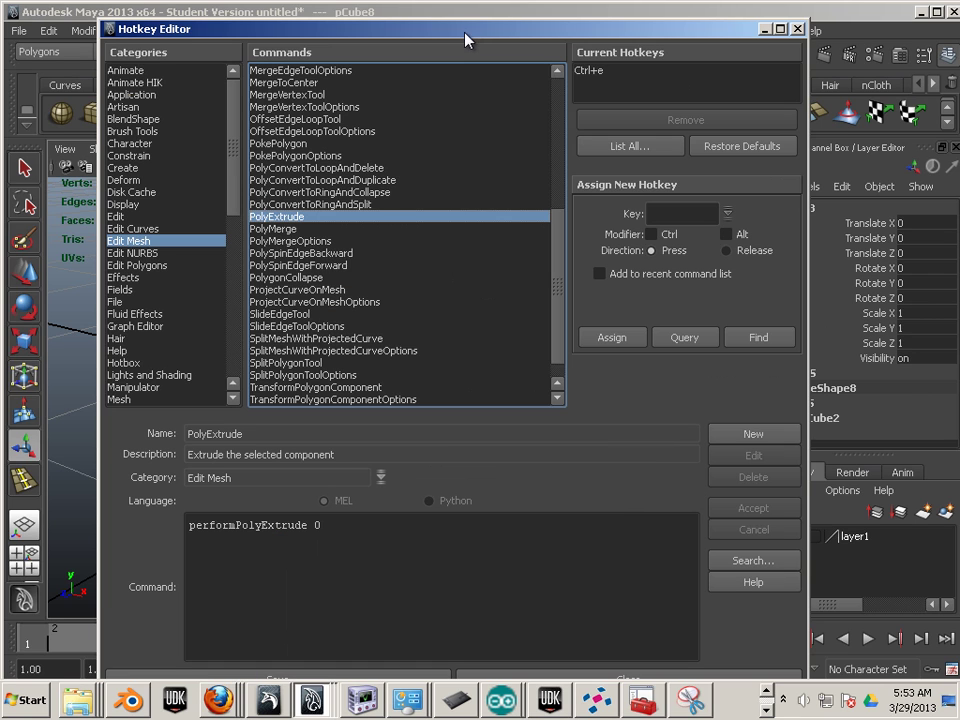
click(593, 76)
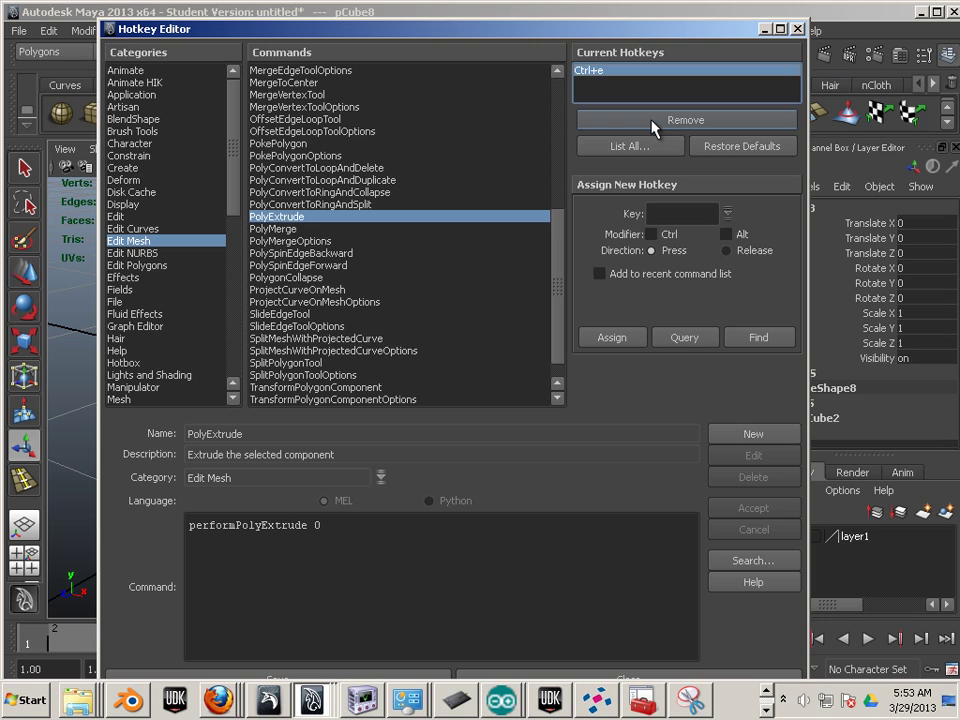
click(653, 122)
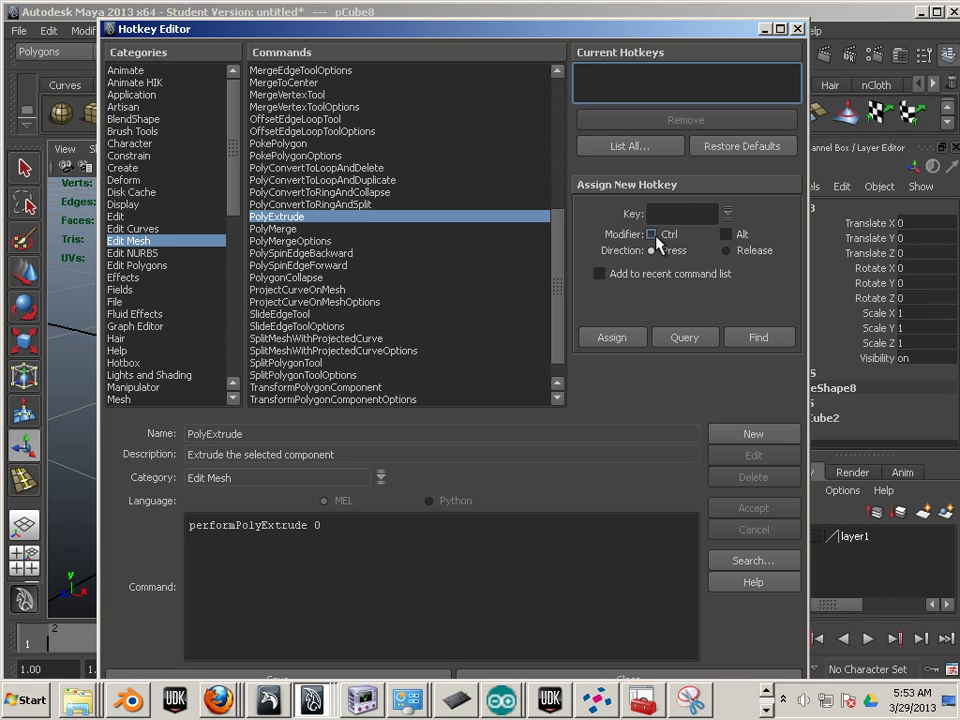
click(683, 213)
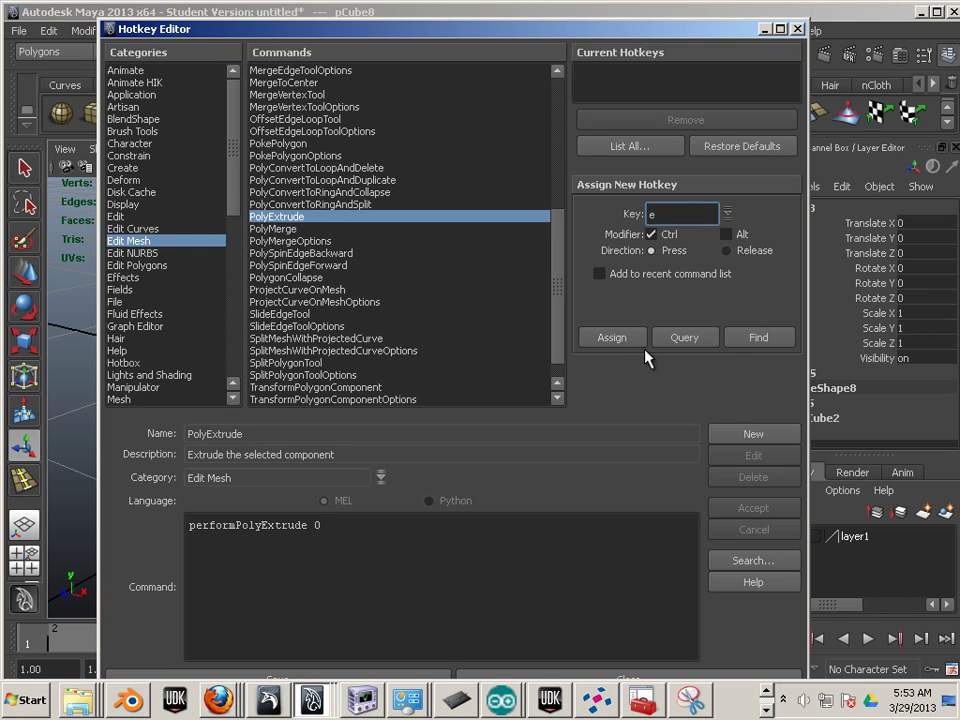
click(612, 338)
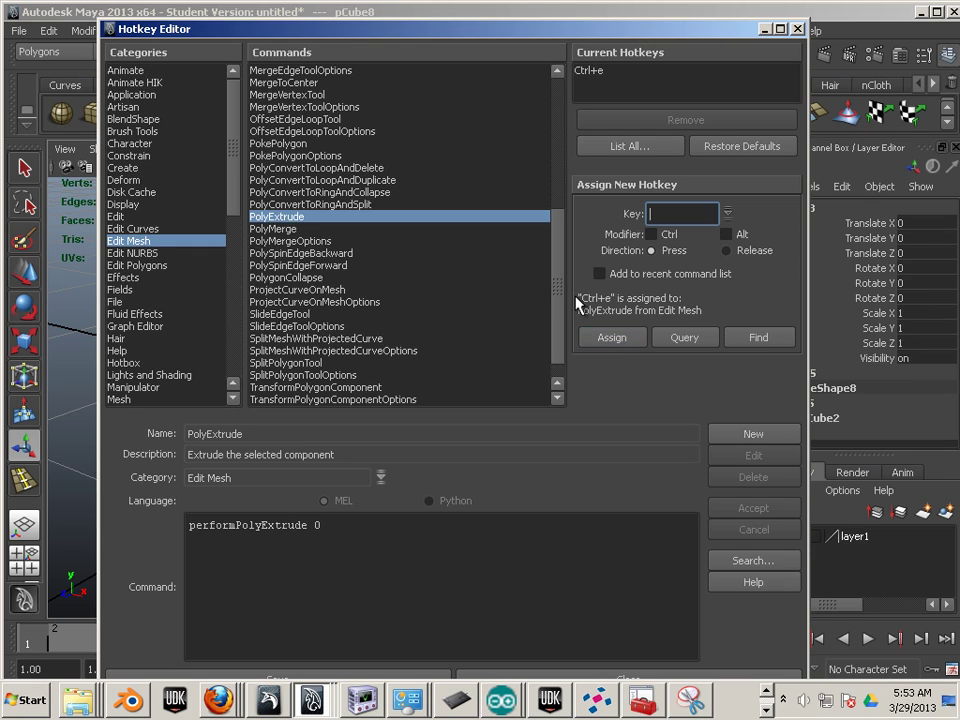
Step: Check that InsertEdgeLoopTool is bound to Ctrl+r
scroll(560, 238, up, 1)
scroll(557, 205, up, 3)
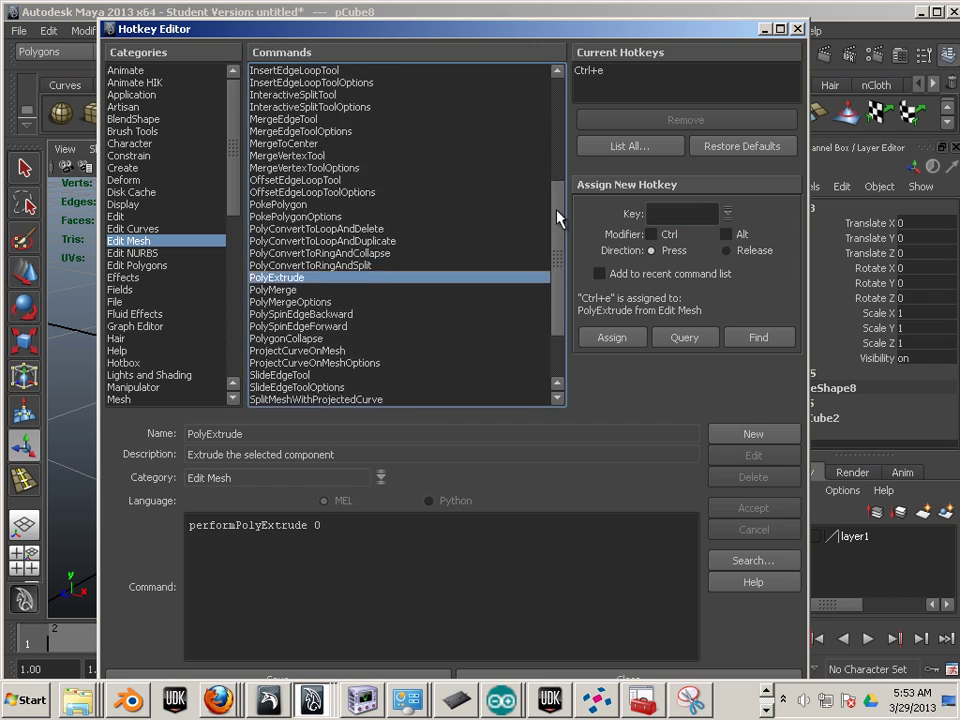
click(345, 119)
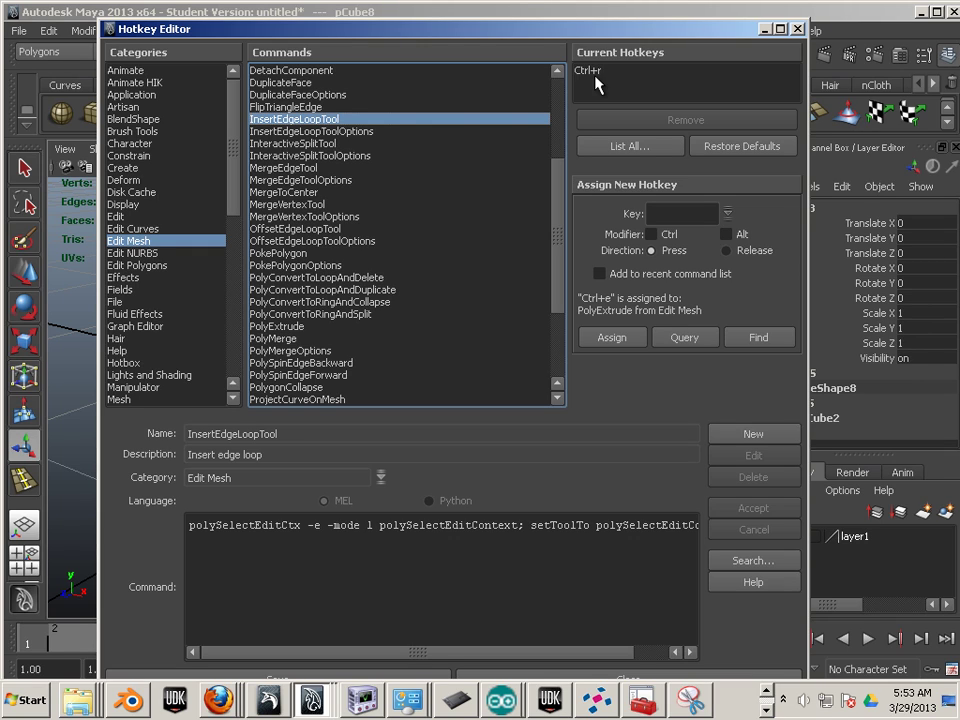
Step: Close the Hotkey Editor, select the cube's top face and extrude it with Ctrl+E
click(798, 29)
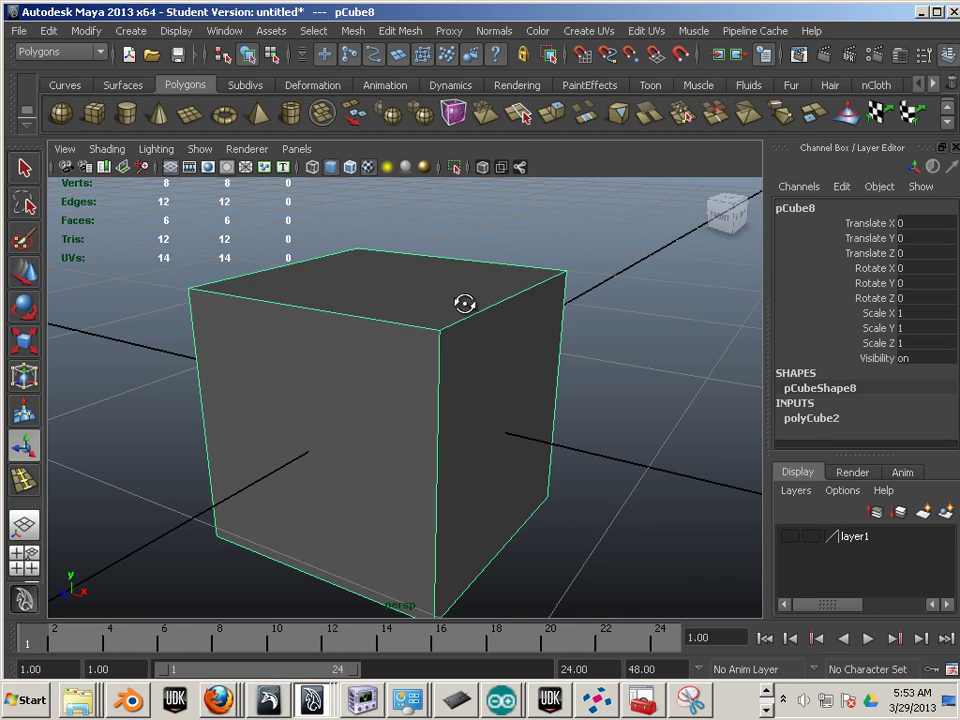
alt+drag(465, 304, 416, 302)
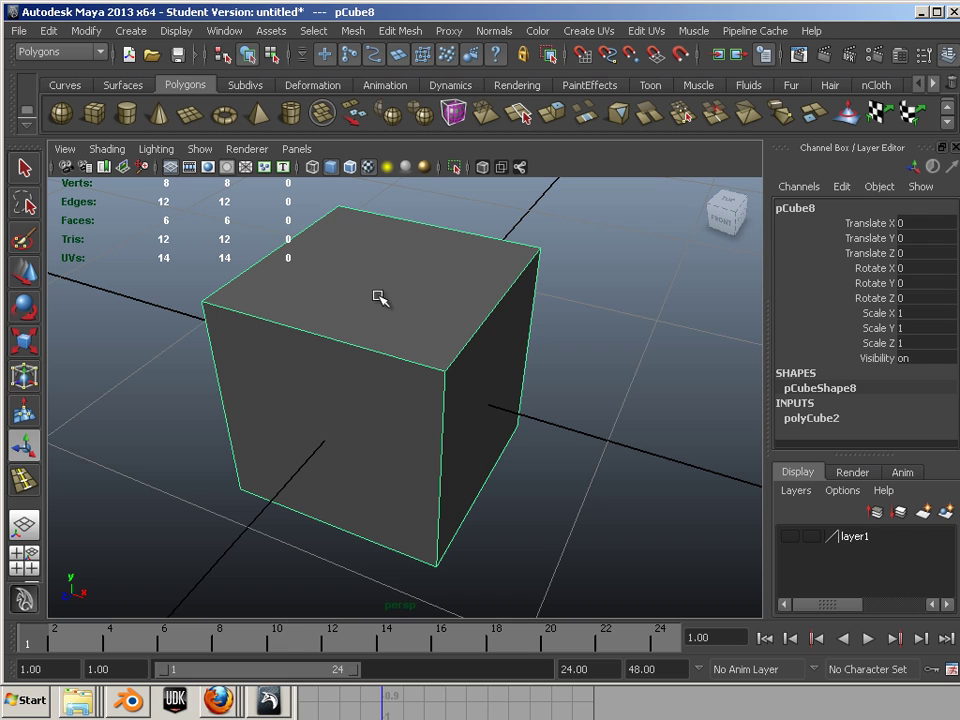
key(F11)
click(375, 292)
click(375, 292)
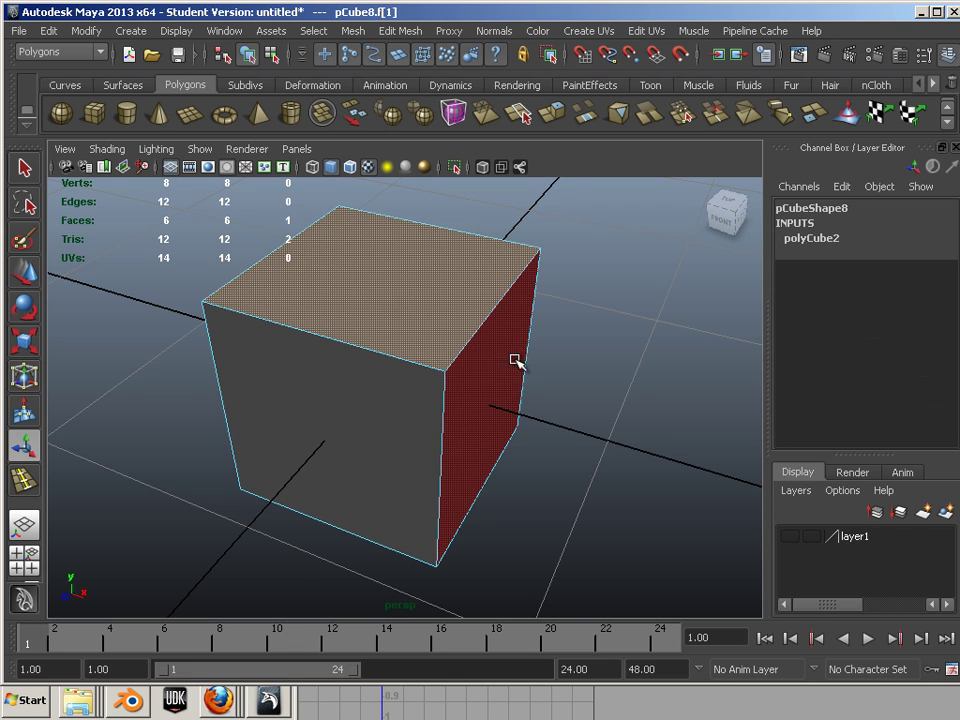
alt+middle_drag(514, 360, 497, 373)
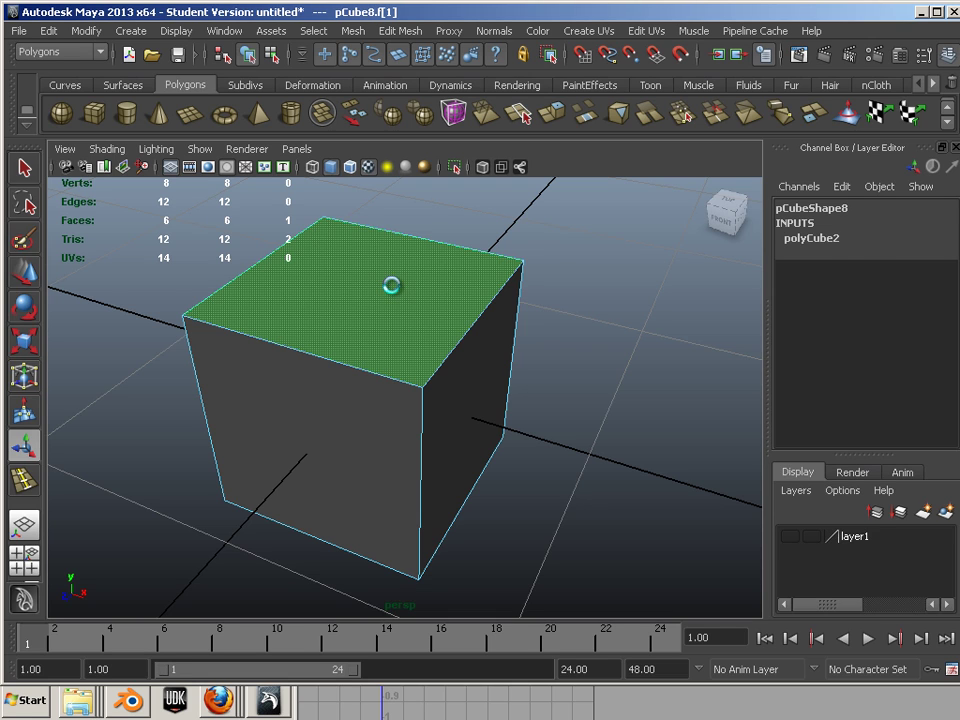
key(ctrl+e)
Step: Scale the extruded top face inward into an inset, then undo back to a flush top face
mouse_move(590, 400)
alt+mouse_down()
mouse_move(574, 403)
mouse_move(579, 411)
alt+mouse_up()
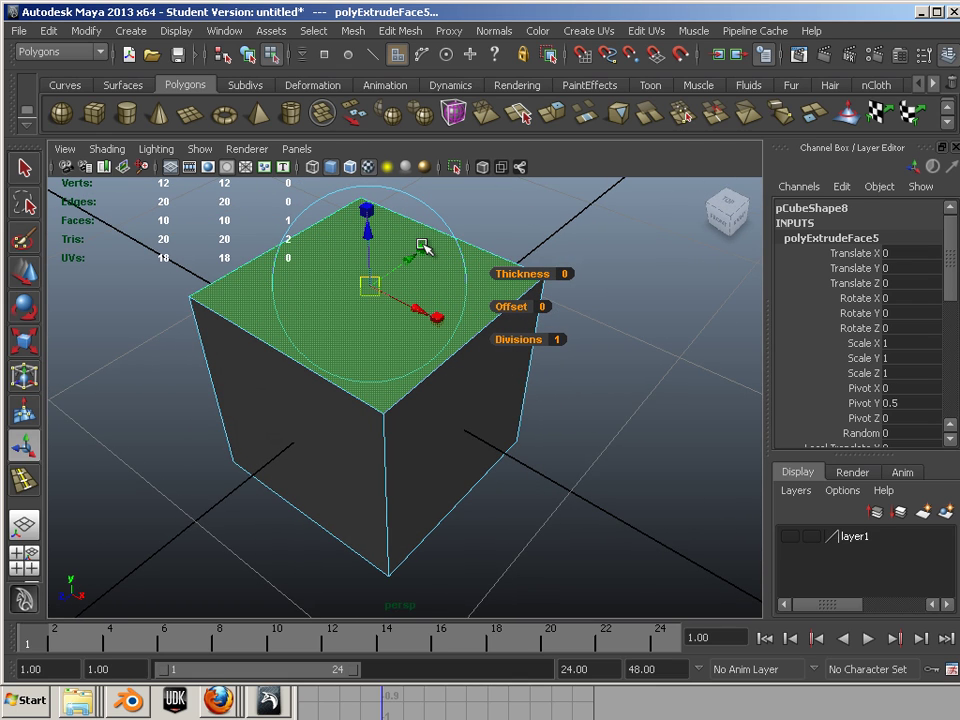
drag(421, 243, 415, 251)
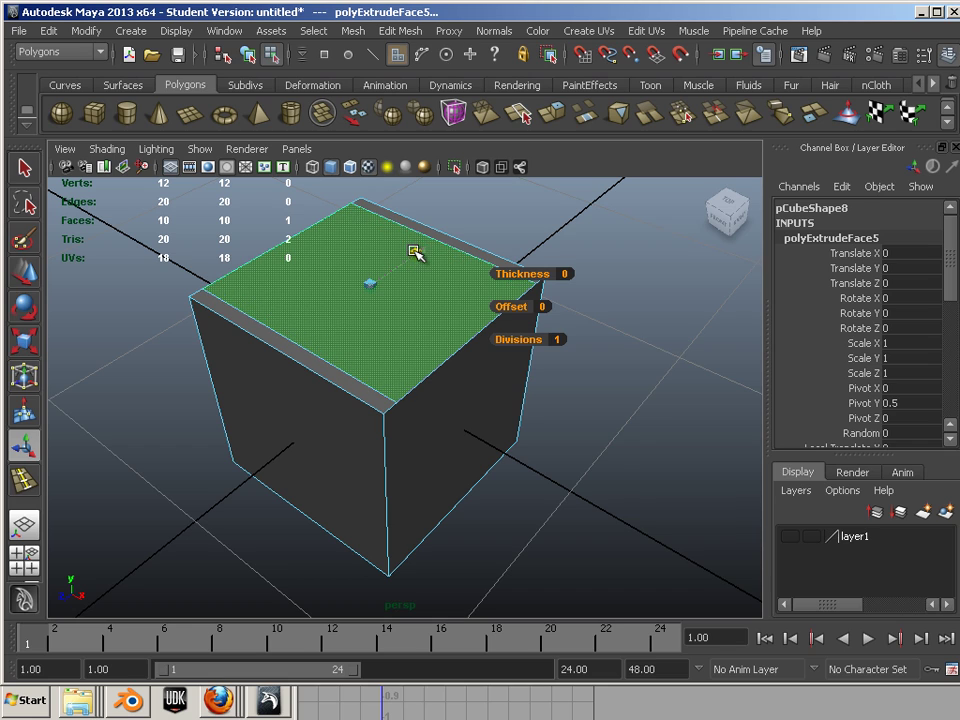
drag(442, 320, 428, 313)
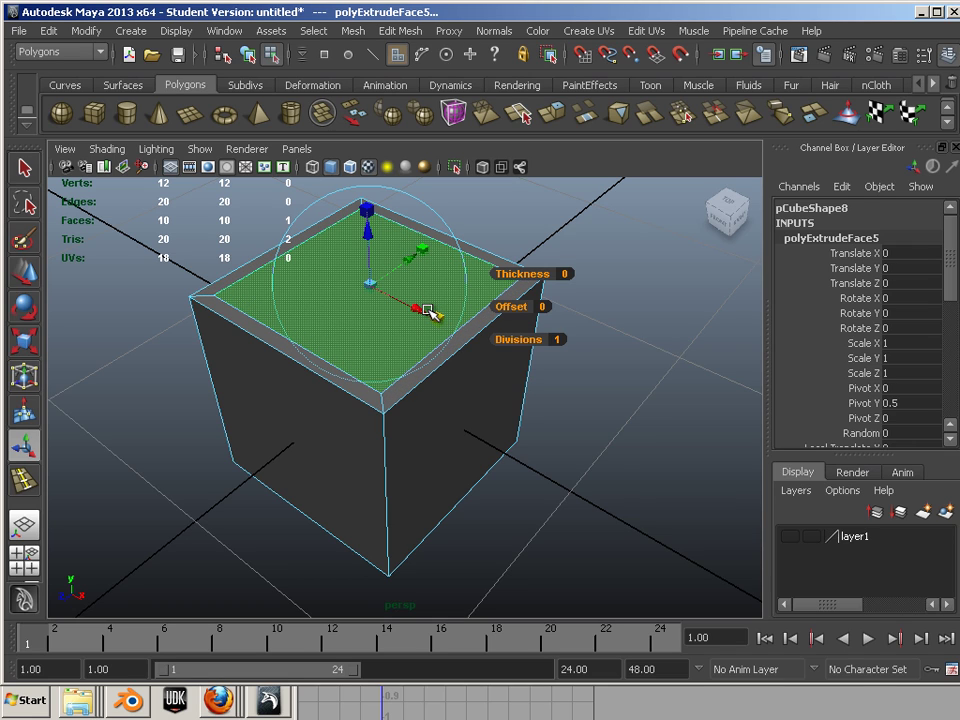
key(ctrl+z)
key(ctrl+z)
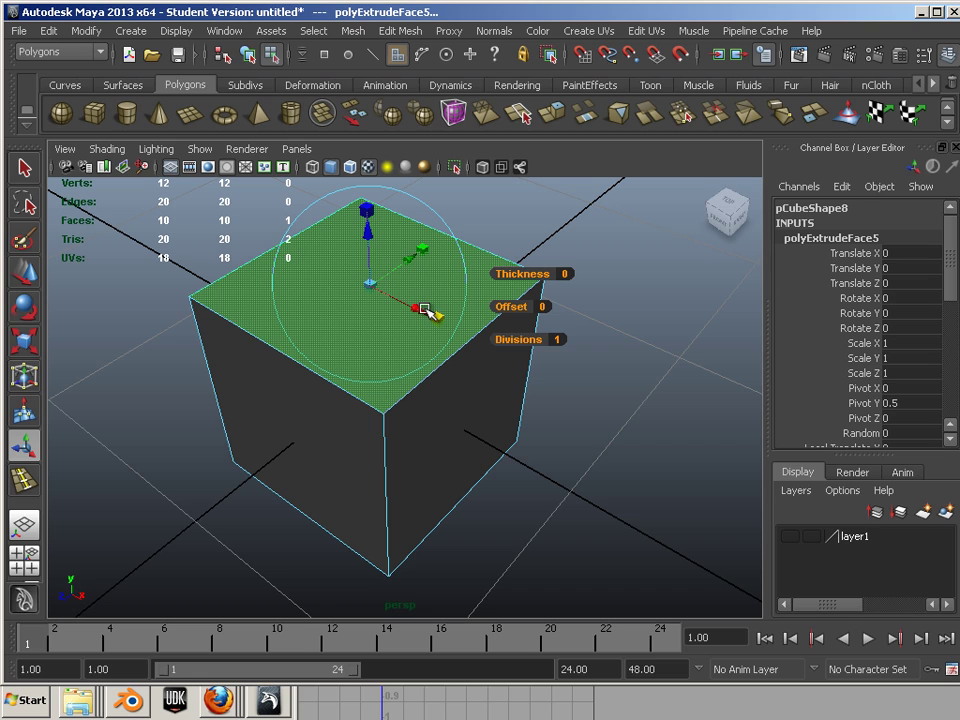
drag(426, 310, 429, 310)
drag(428, 251, 412, 260)
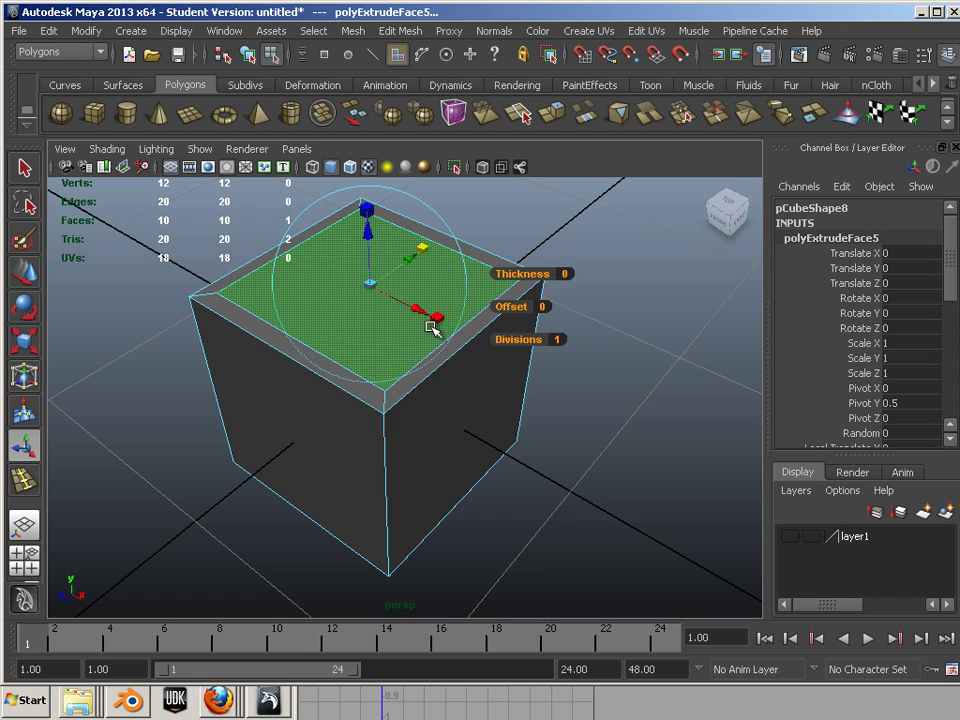
key(ctrl+z)
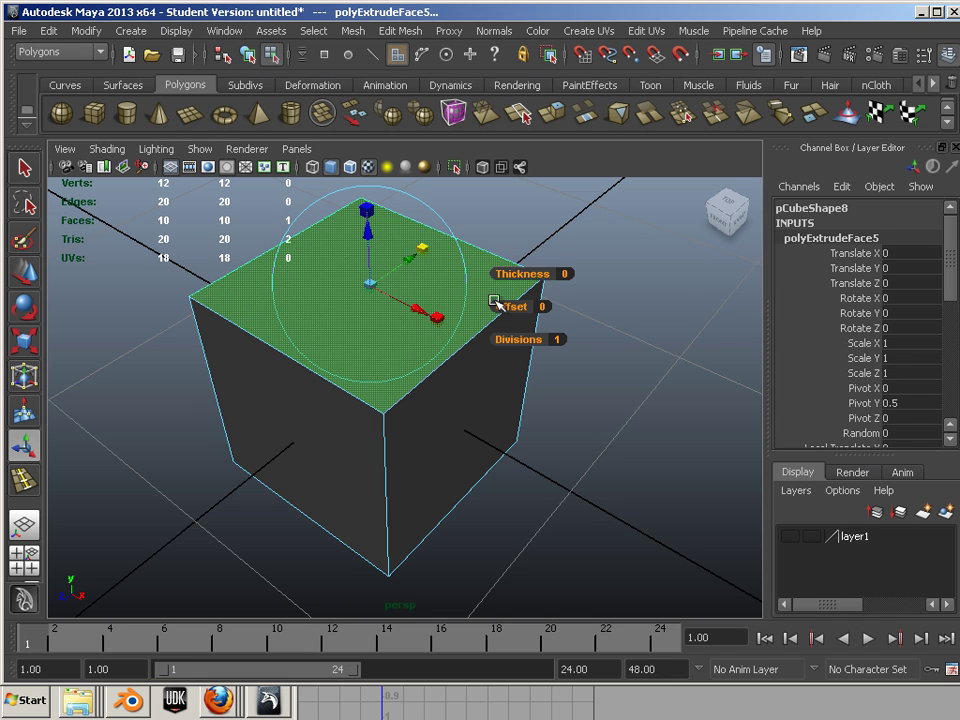
key(ctrl+z)
key(ctrl+z)
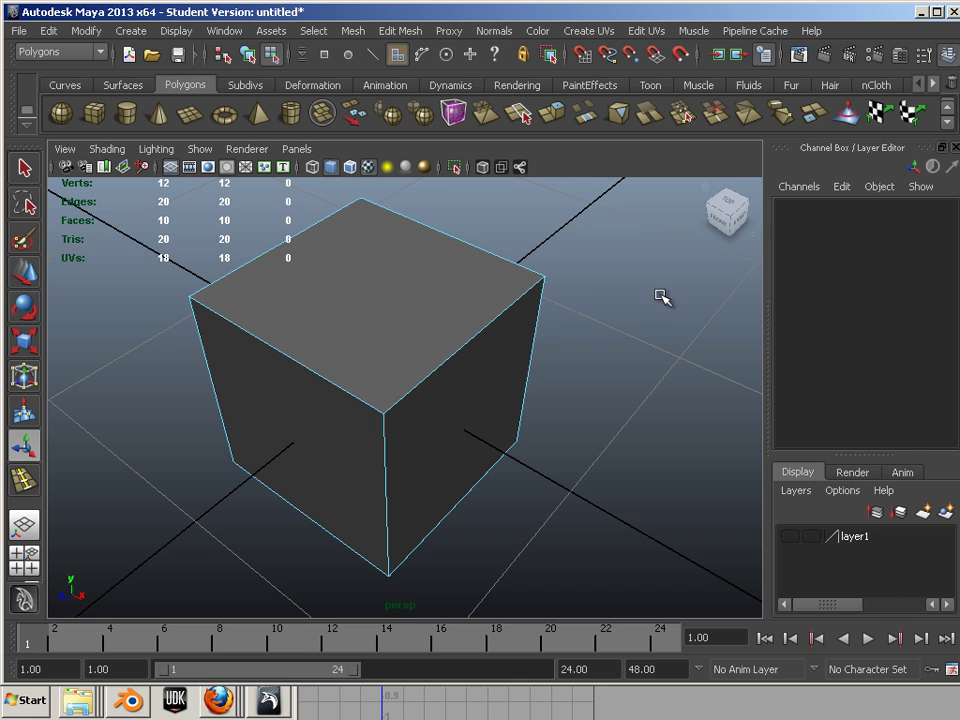
Step: Scale the selected top face inward so a narrow border frames an inset panel
click(374, 302)
click(24, 340)
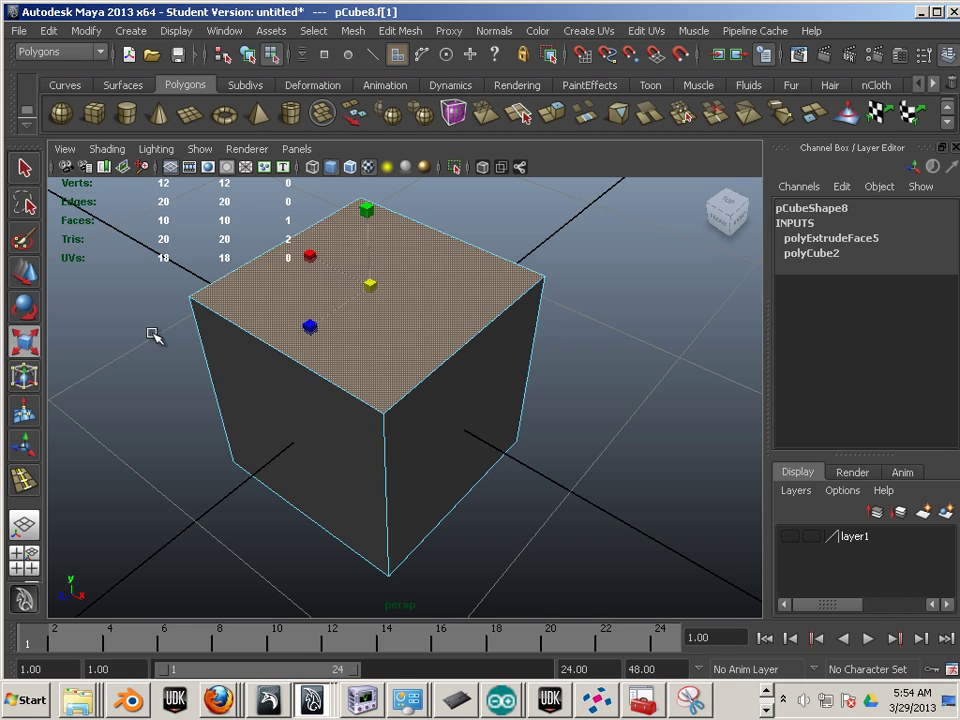
drag(371, 285, 333, 282)
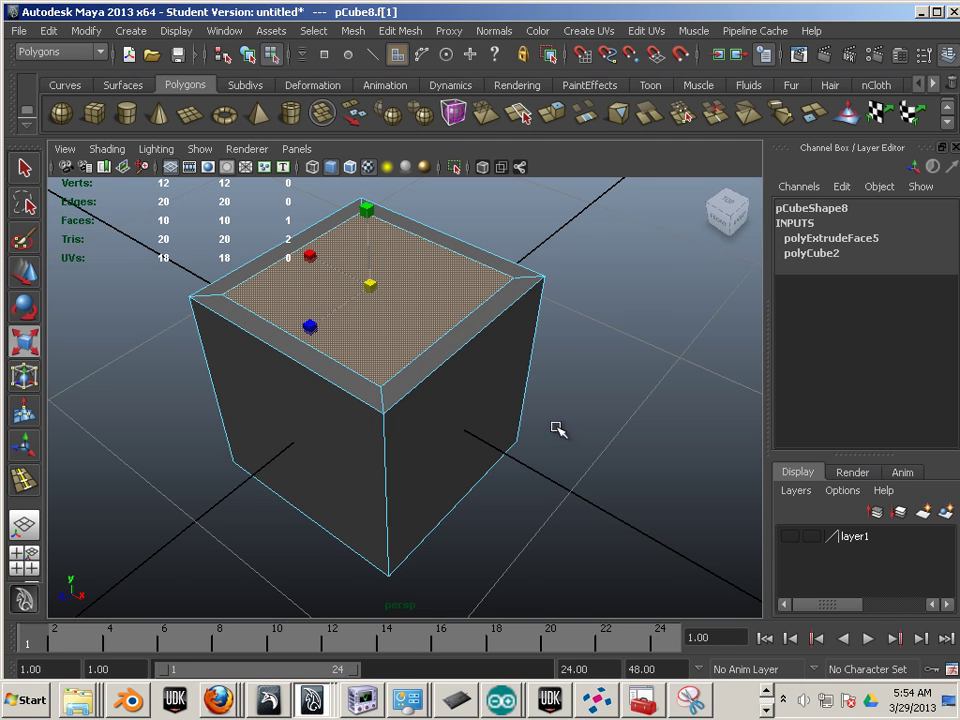
alt+drag(558, 430, 444, 394)
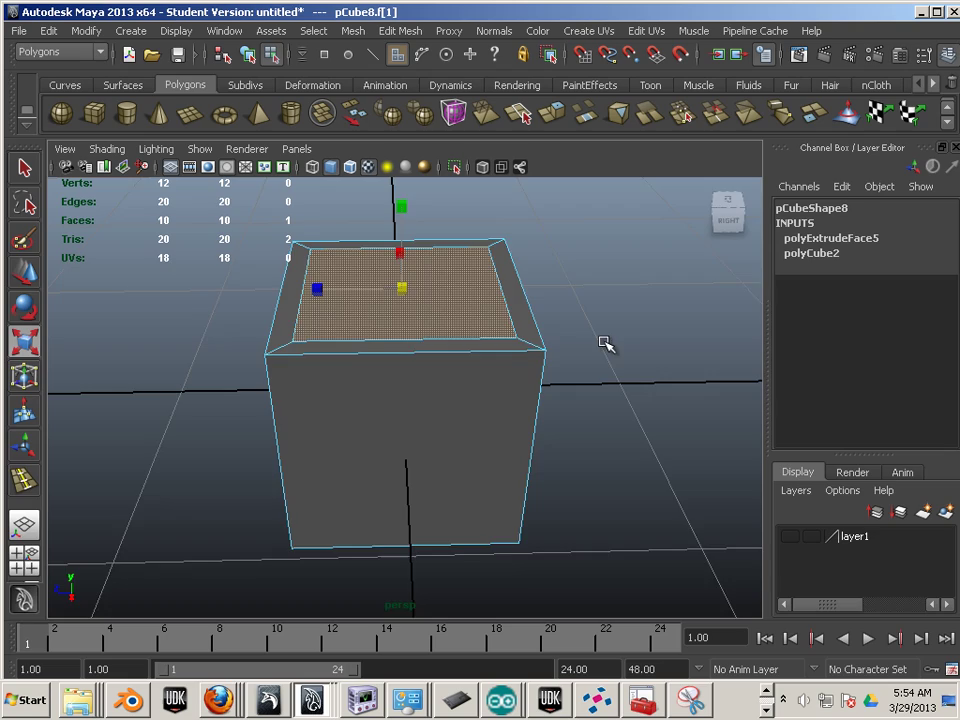
alt+drag(604, 344, 563, 339)
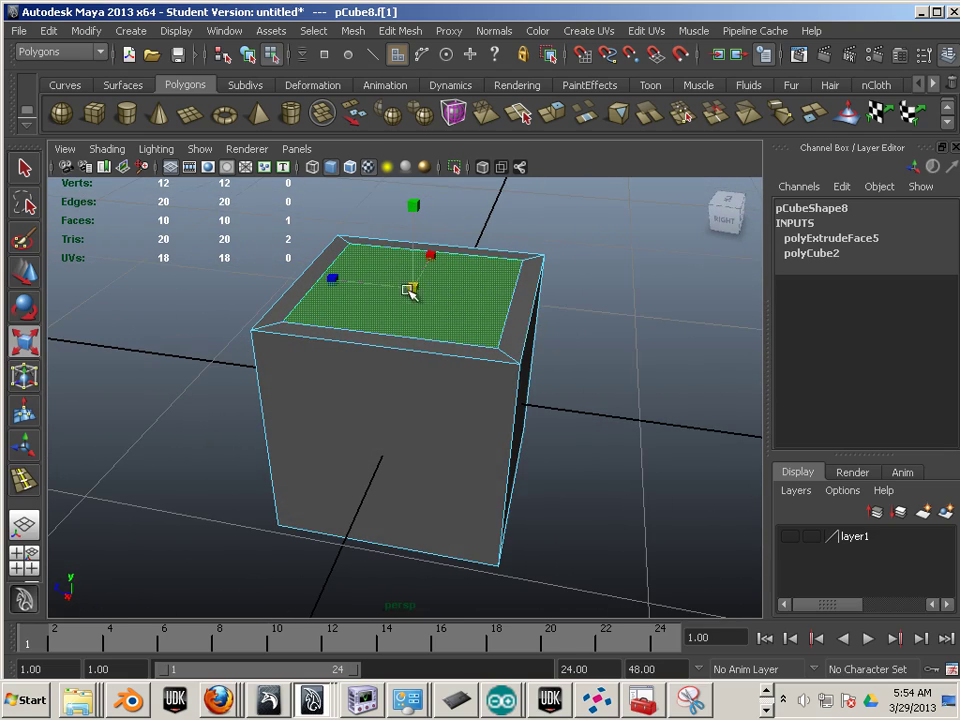
alt+drag(375, 289, 453, 325)
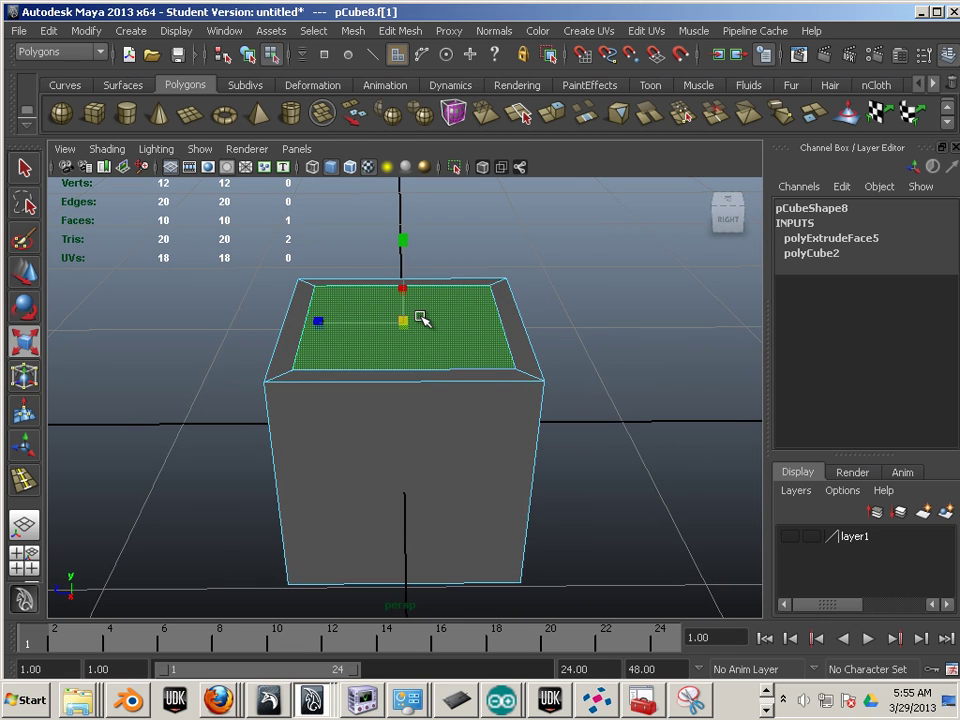
Step: Cycle between the Move, Rotate and Scale tools on the top face, then deselect it
key(w)
key(e)
key(r)
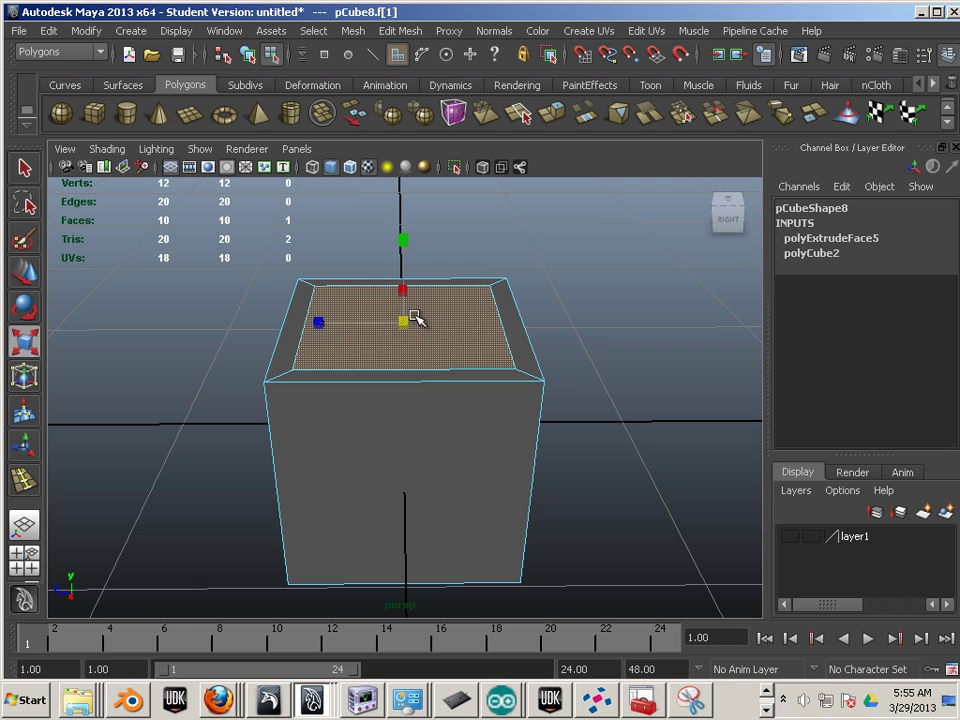
alt+drag(577, 389, 424, 364)
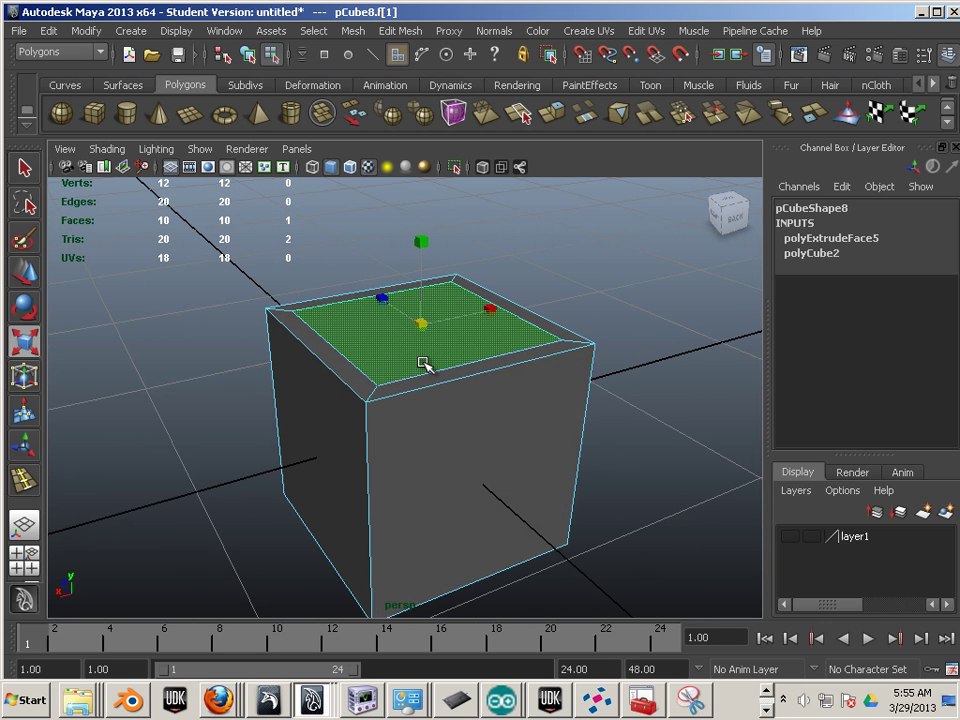
key(w)
key(e)
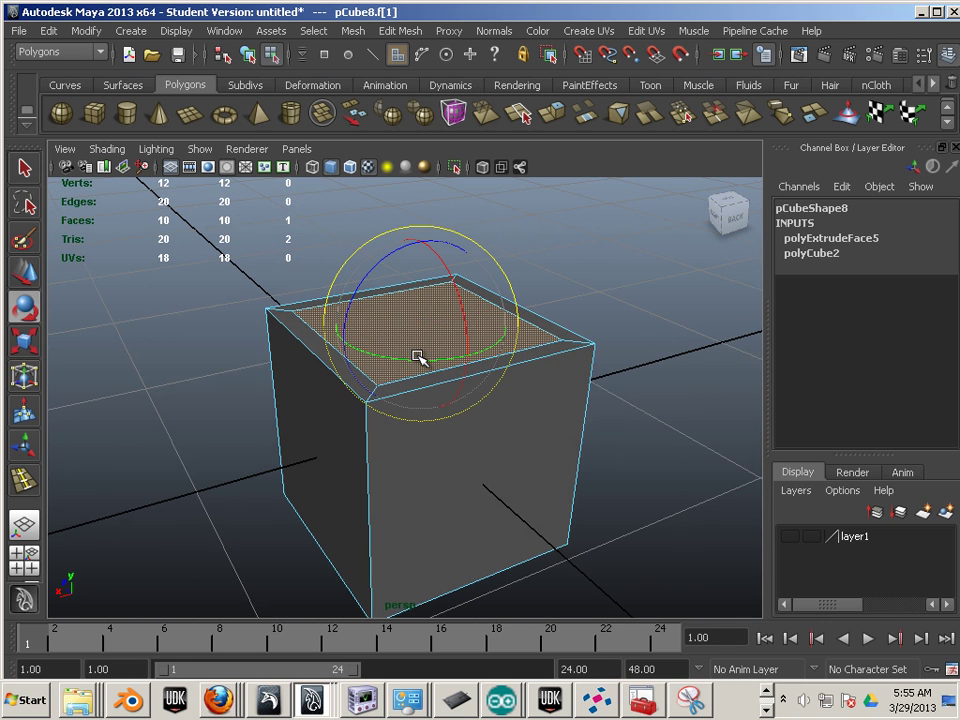
key(r)
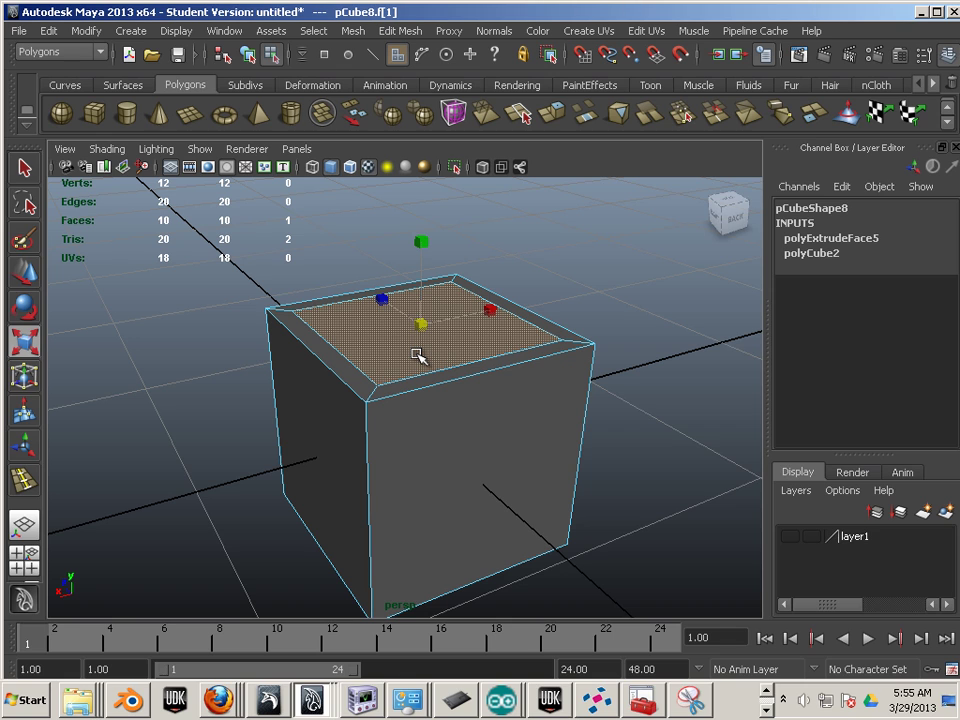
key(w)
key(r)
click(606, 461)
alt+drag(606, 461, 491, 416)
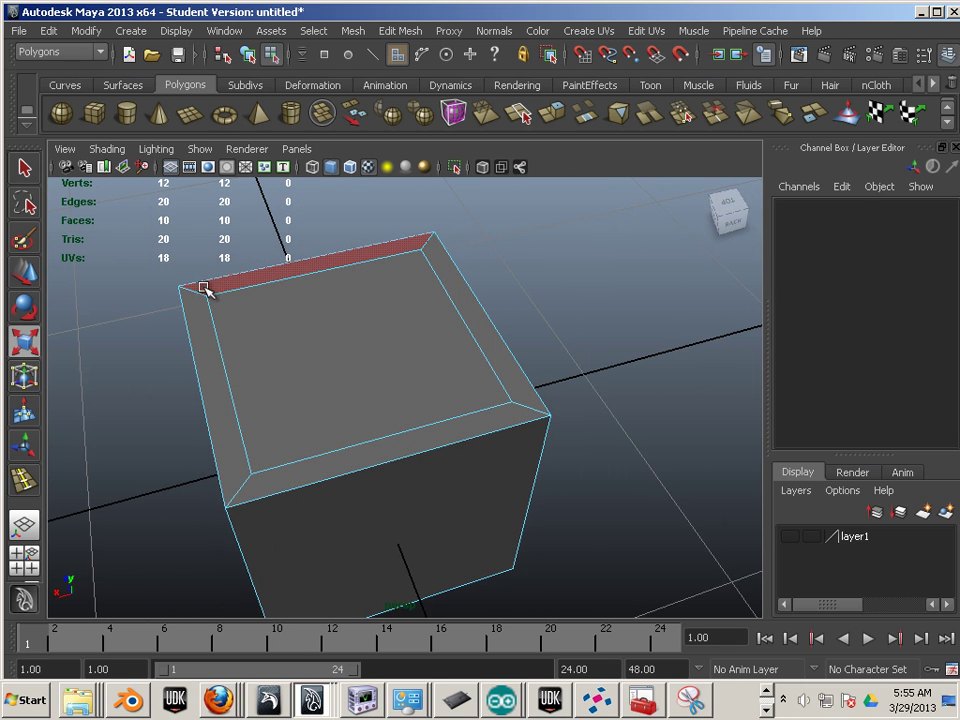
click(281, 482)
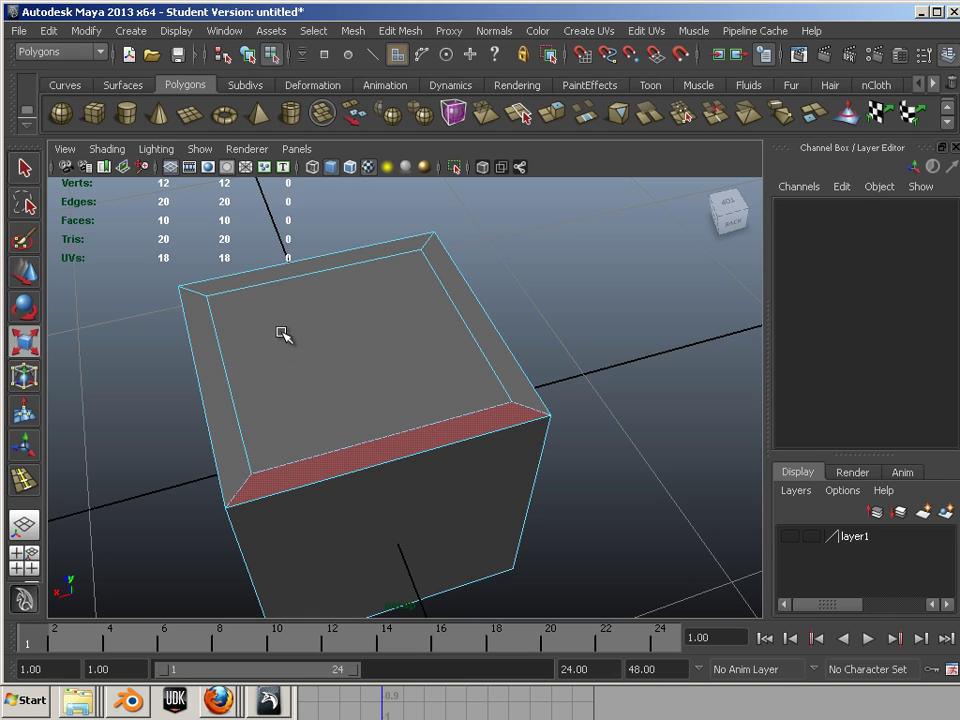
key(F10)
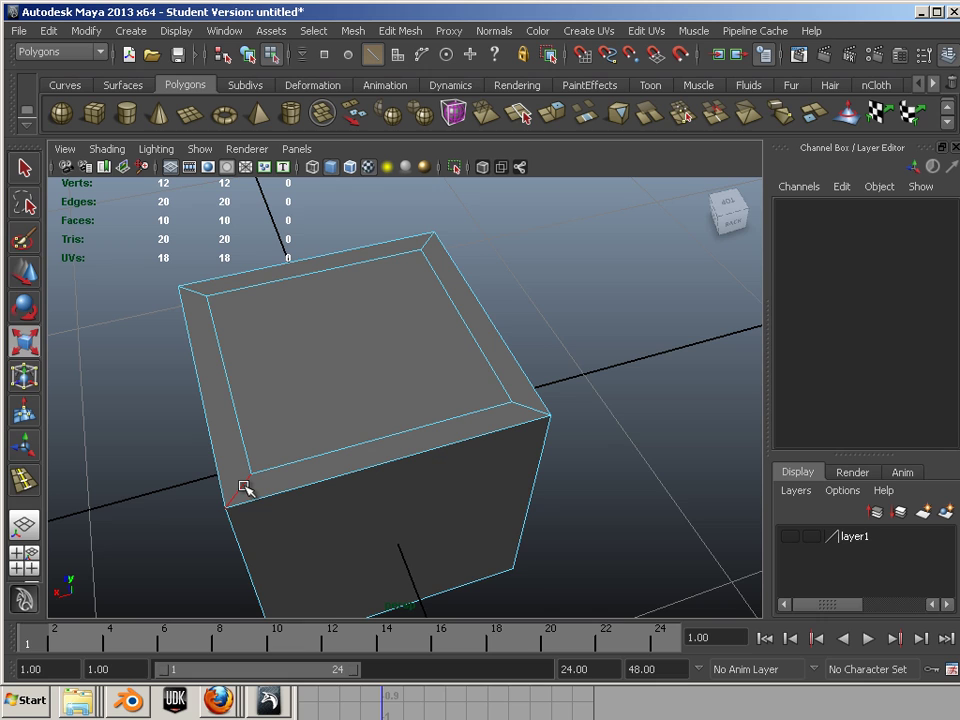
click(242, 487)
alt+drag(246, 497, 366, 484)
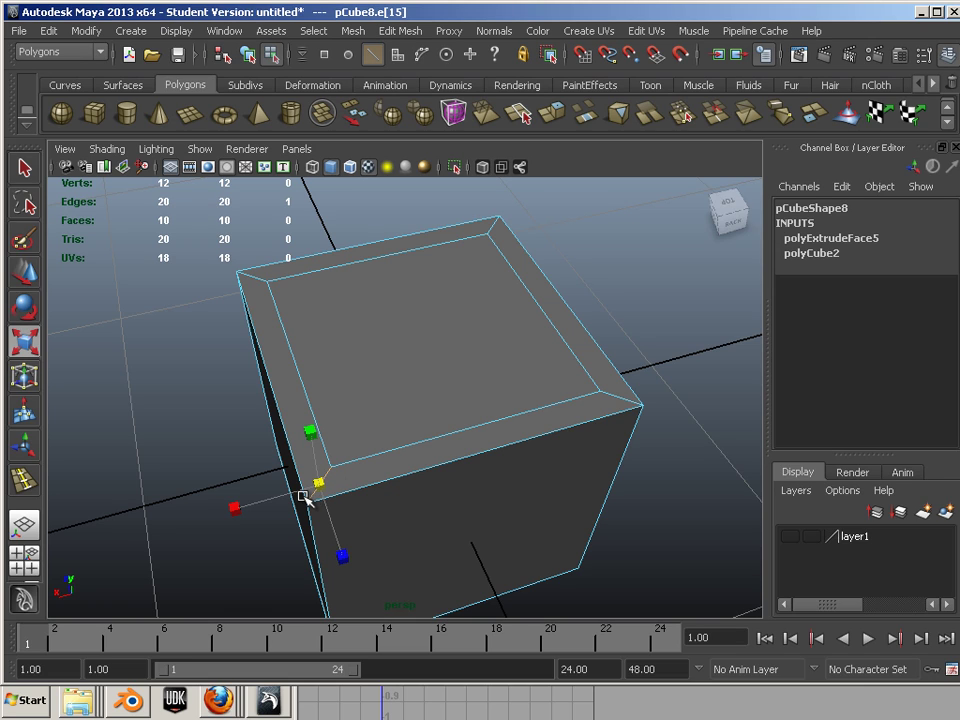
key(ctrl+Right)
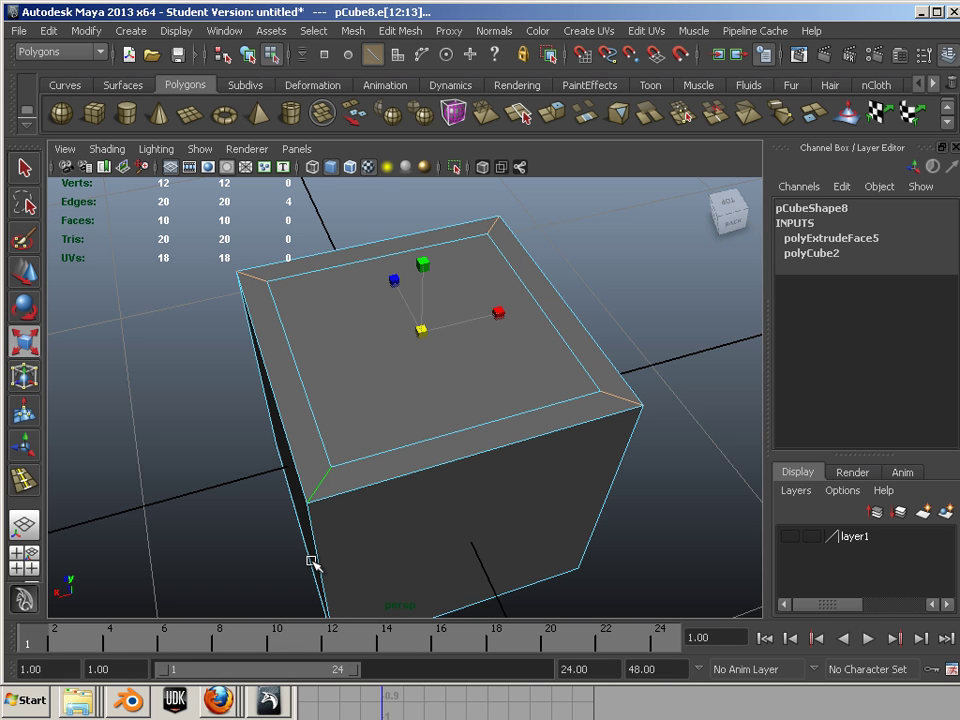
key(ctrl+F11)
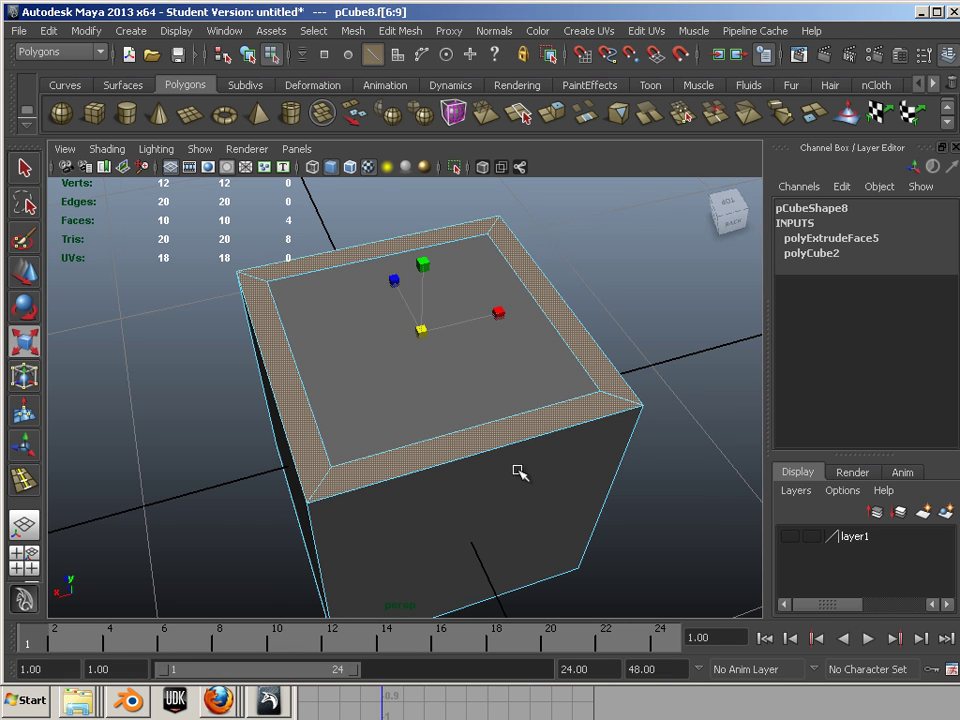
alt+drag(519, 471, 457, 387)
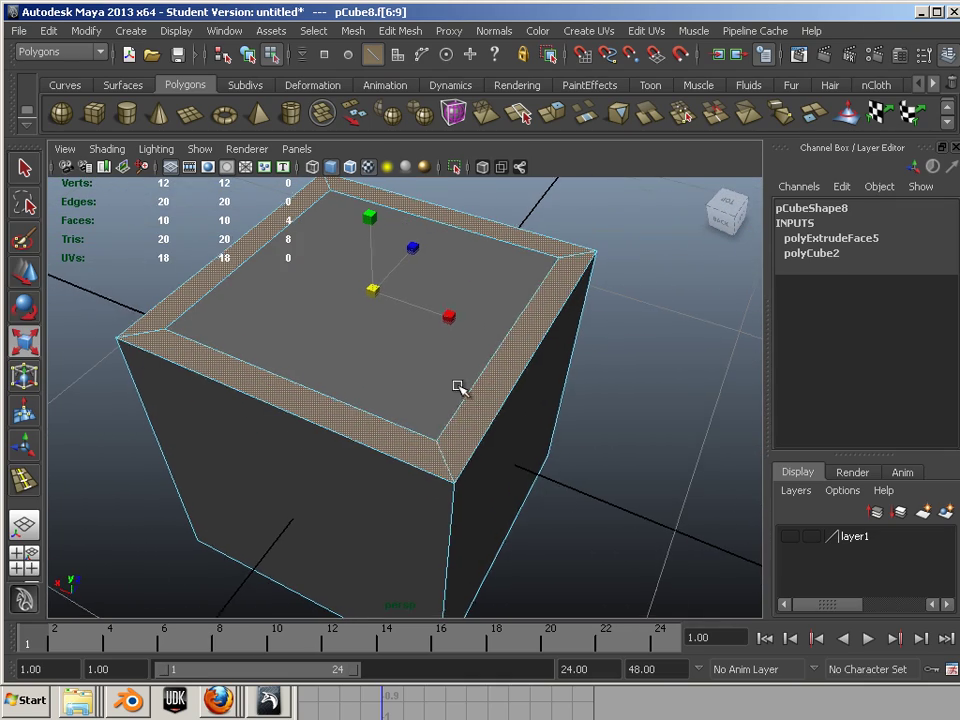
key(F10)
click(444, 461)
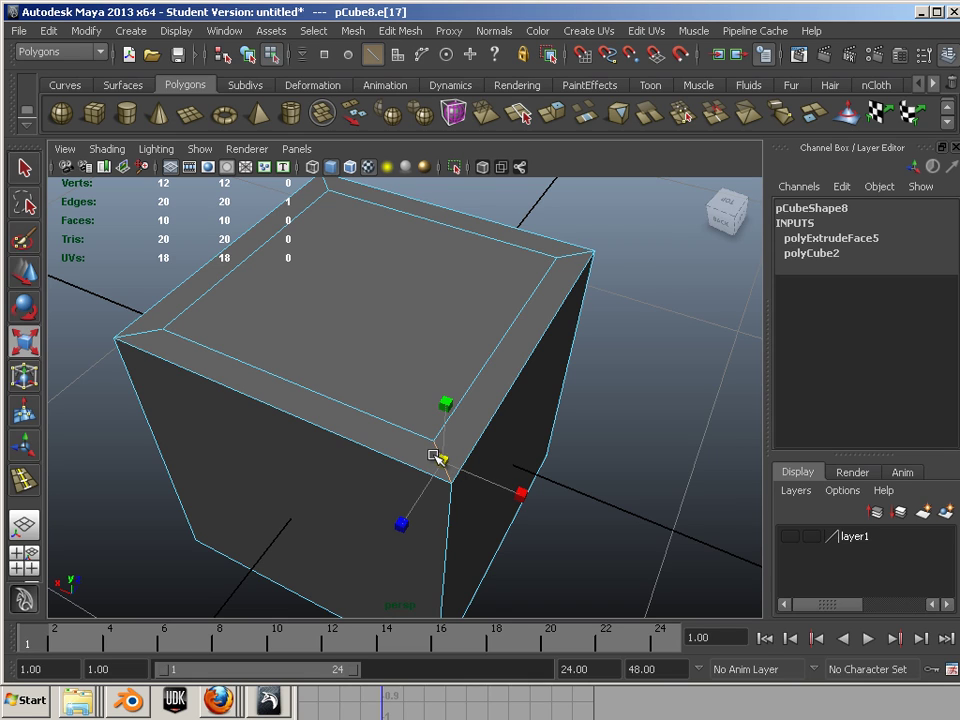
double_click(438, 455)
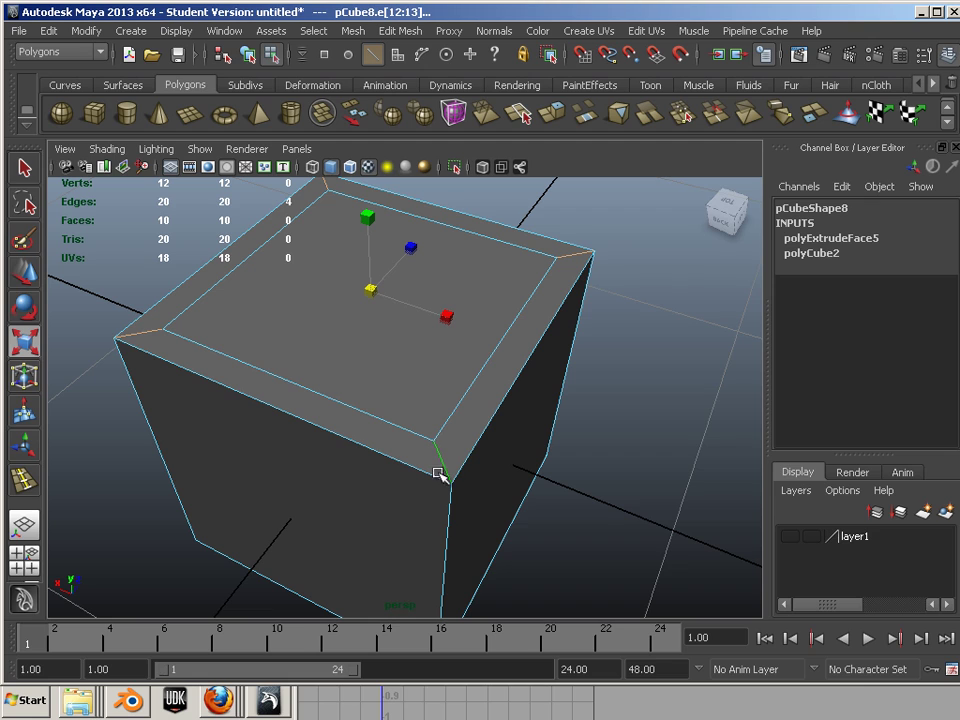
key(ctrl+F11)
alt+drag(446, 531, 540, 450)
key(F10)
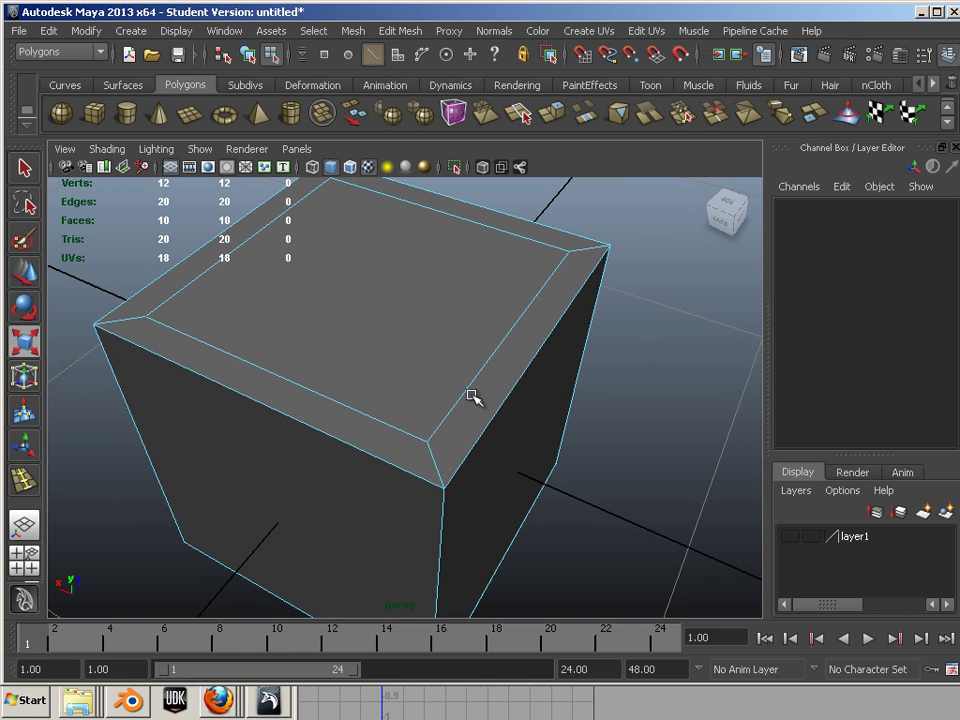
click(480, 373)
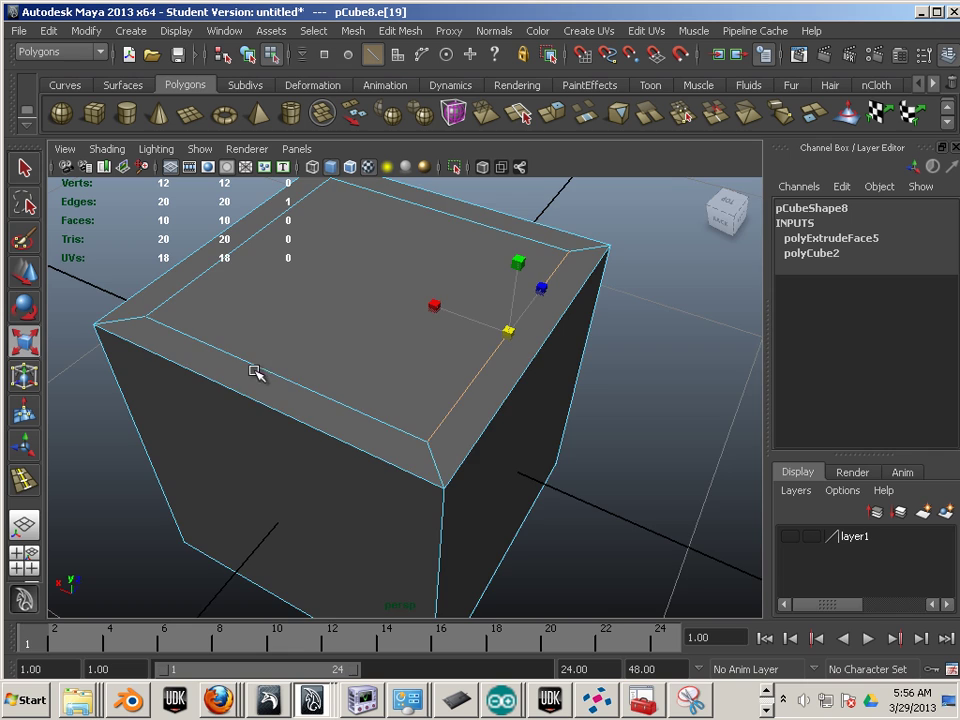
Step: Insert an edge loop ringing the cube's sides just below the top rim, then deselect it
alt+drag(255, 372, 405, 371)
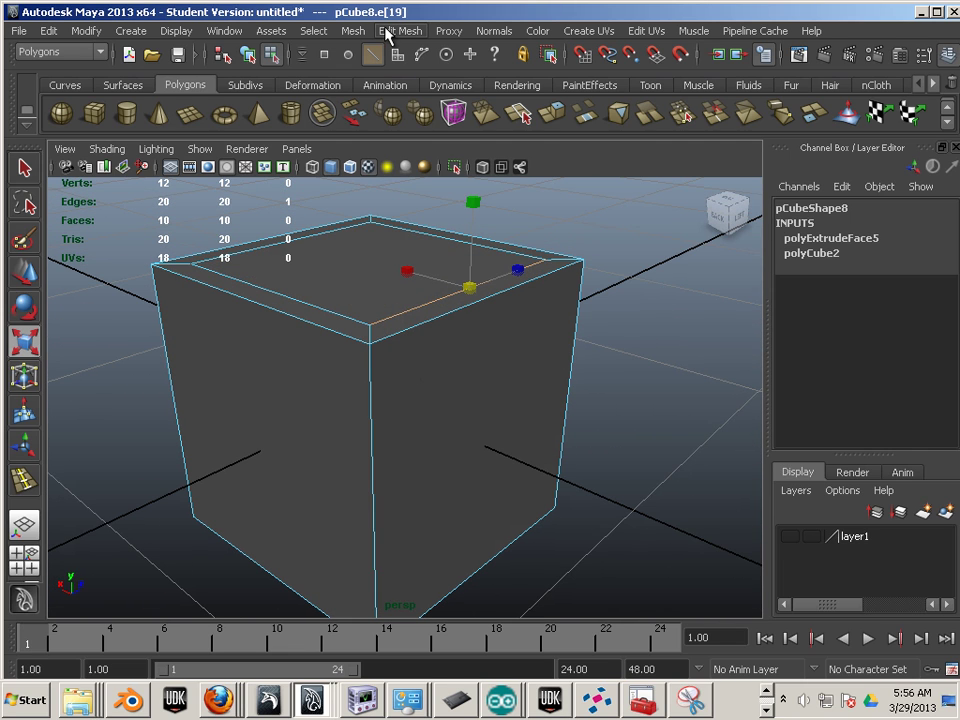
click(386, 33)
click(414, 171)
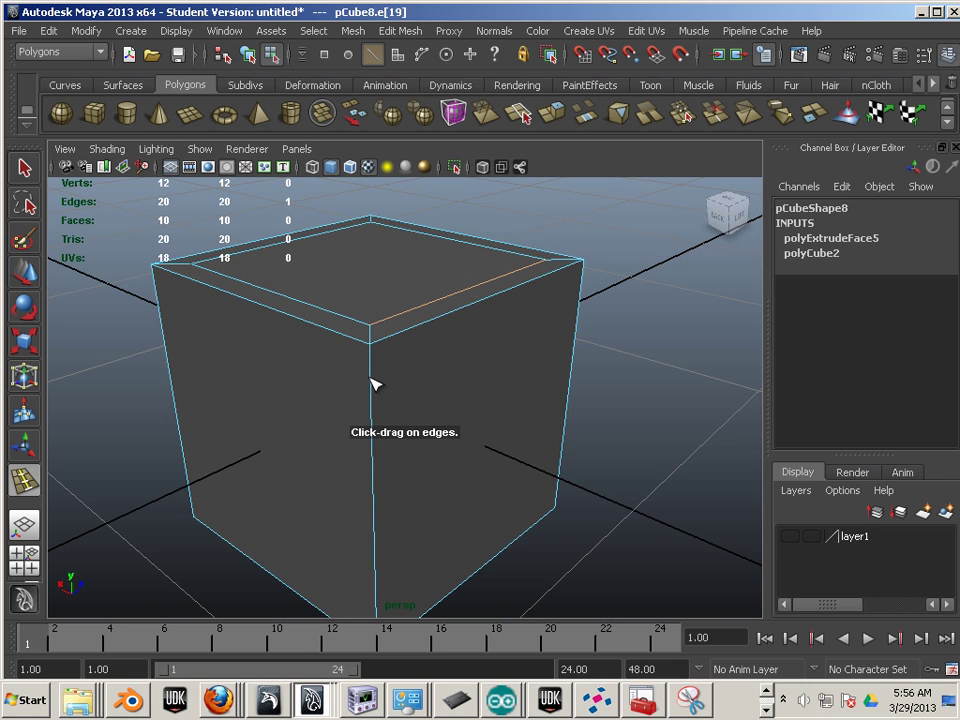
drag(371, 376, 372, 374)
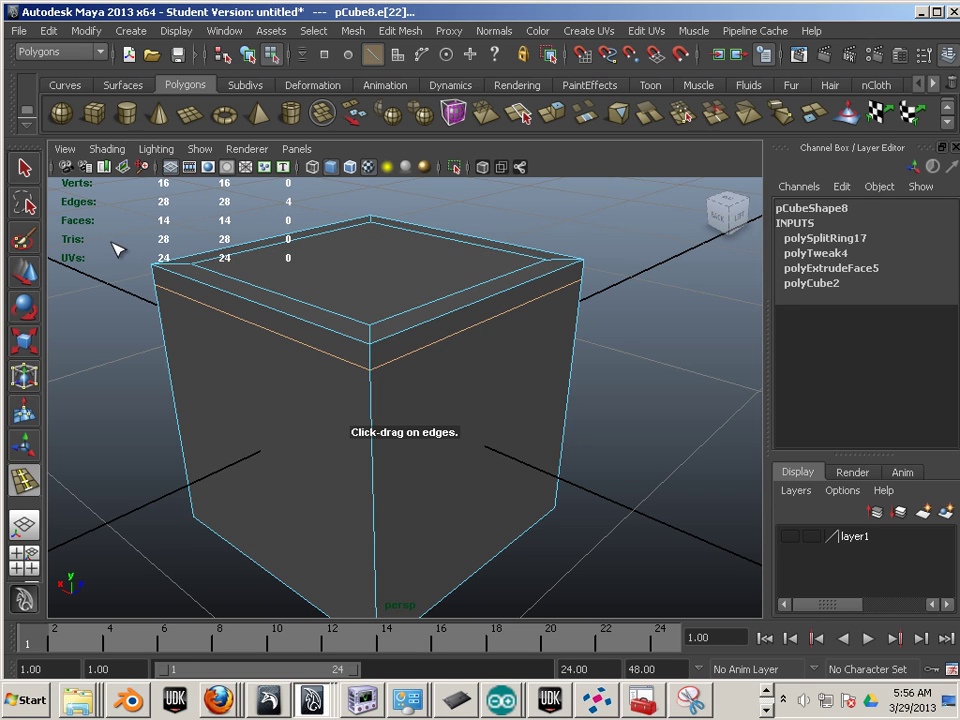
click(27, 170)
click(110, 308)
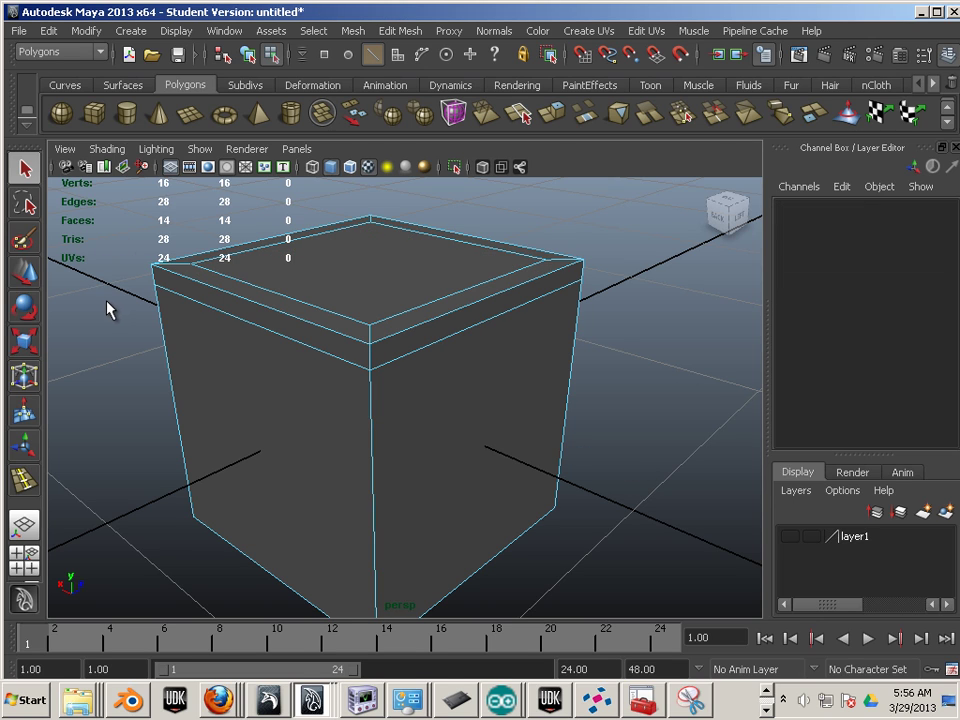
alt+drag(118, 317, 92, 308)
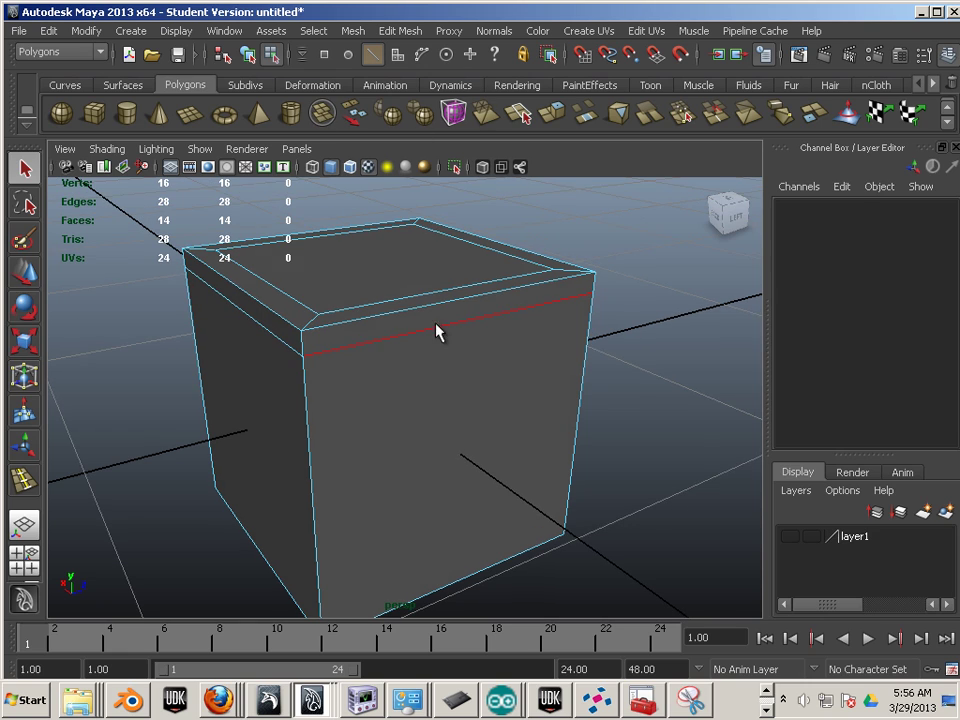
click(410, 31)
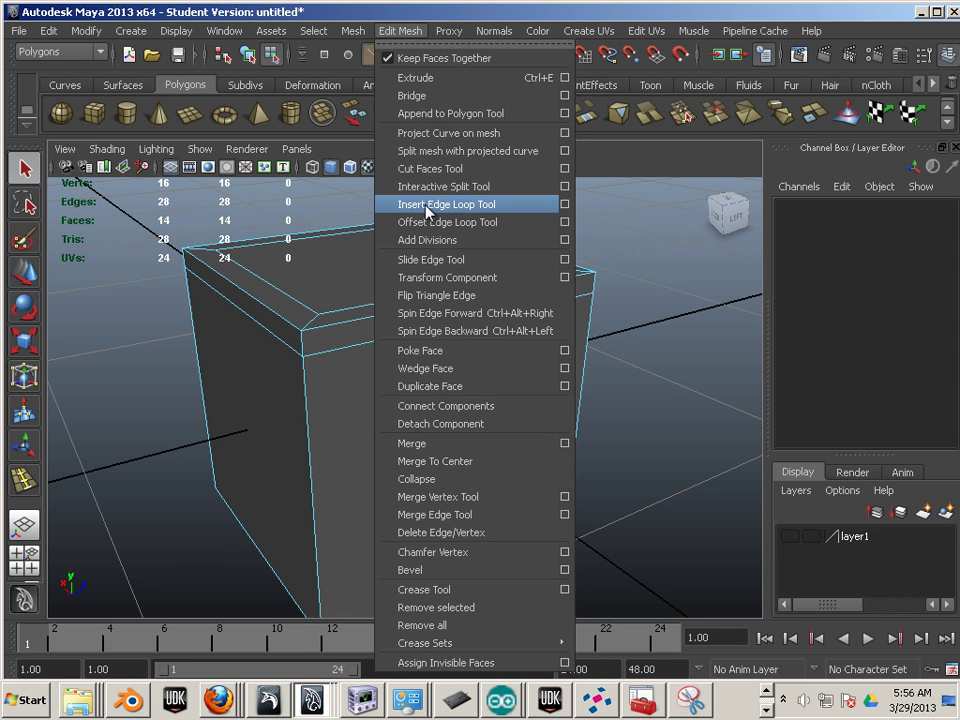
Step: Select the edge loop below the top border and move it down the cube's sides
alt+drag(692, 347, 448, 316)
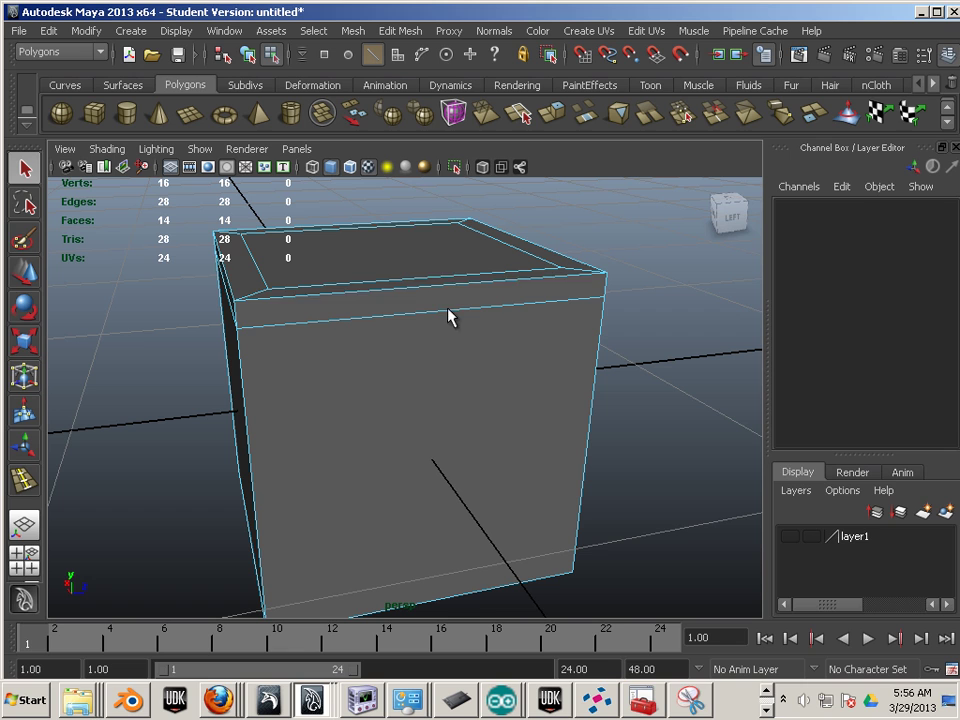
click(390, 314)
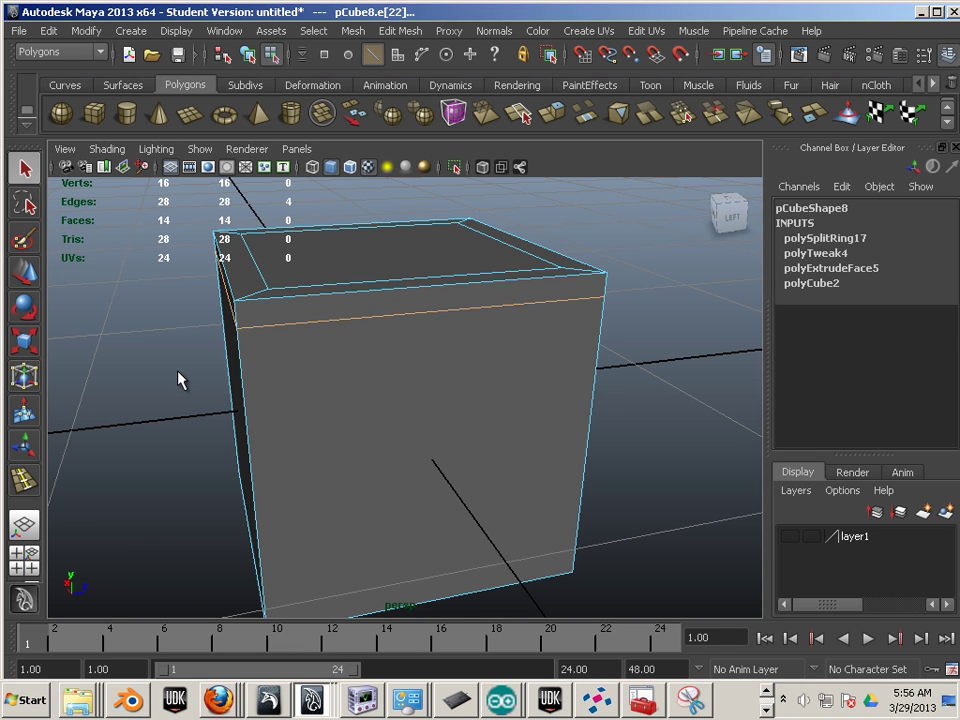
alt+drag(178, 379, 399, 376)
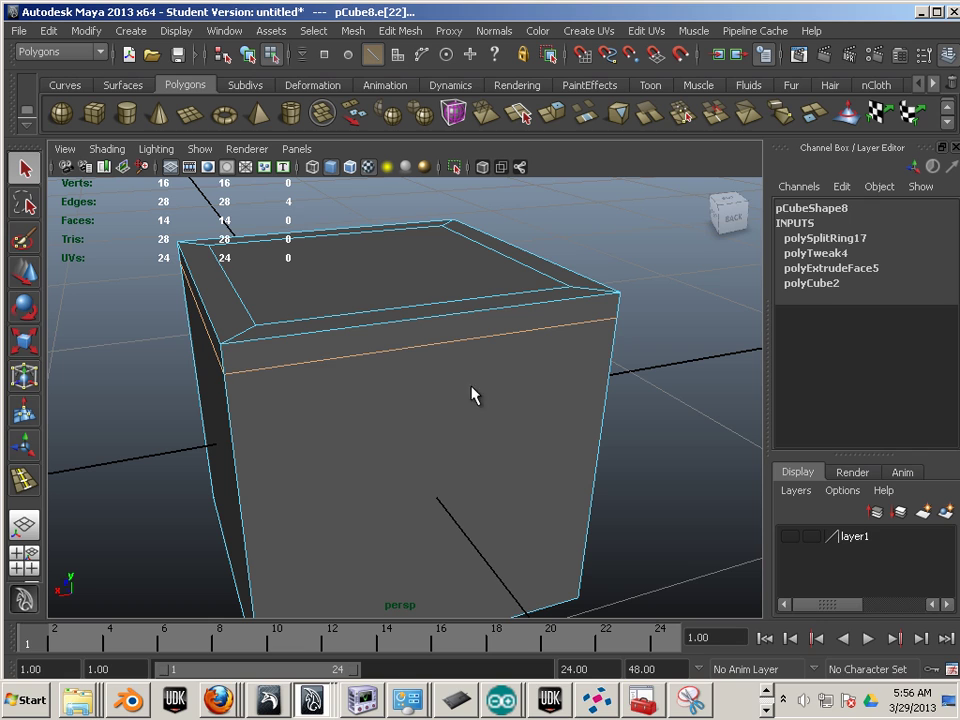
click(26, 285)
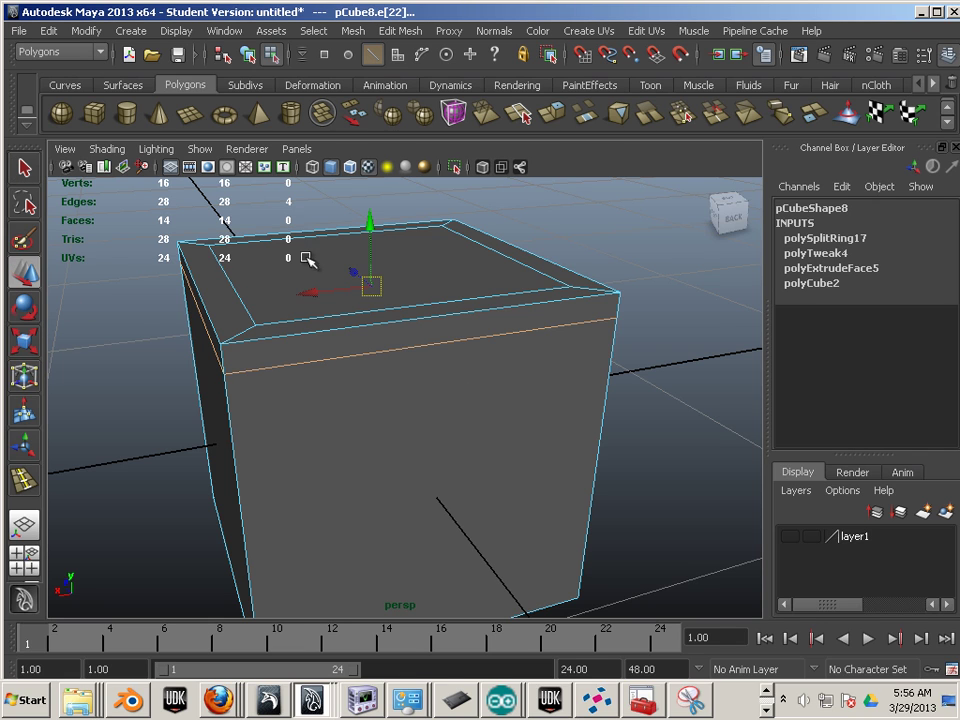
drag(369, 222, 450, 300)
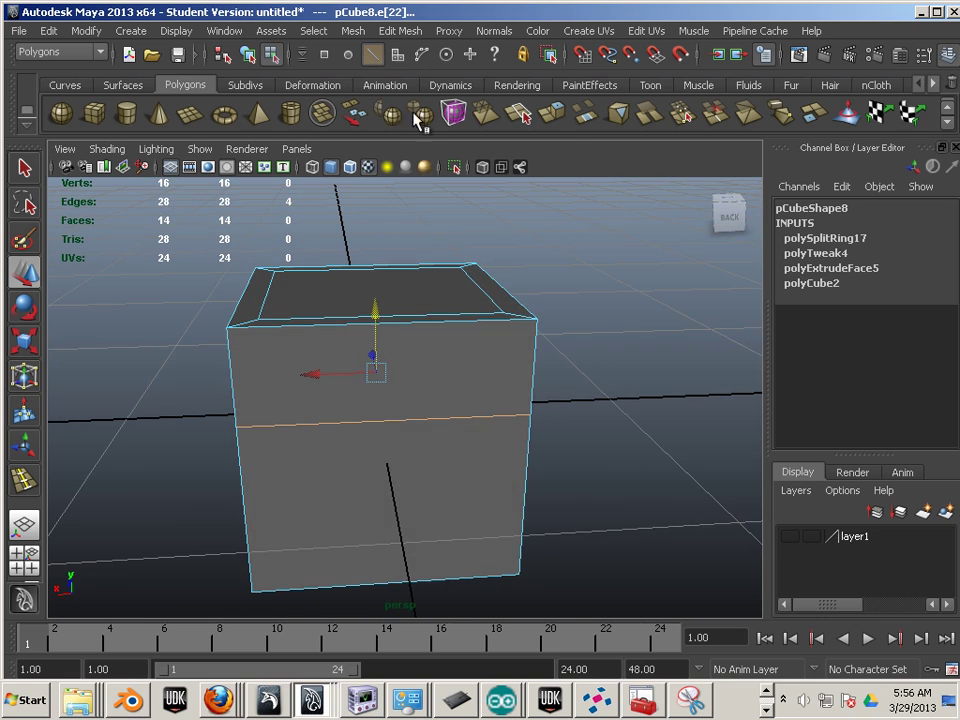
Step: Slide the edge loop up just under the top rim with the Slide Edge Tool, then deselect
click(405, 32)
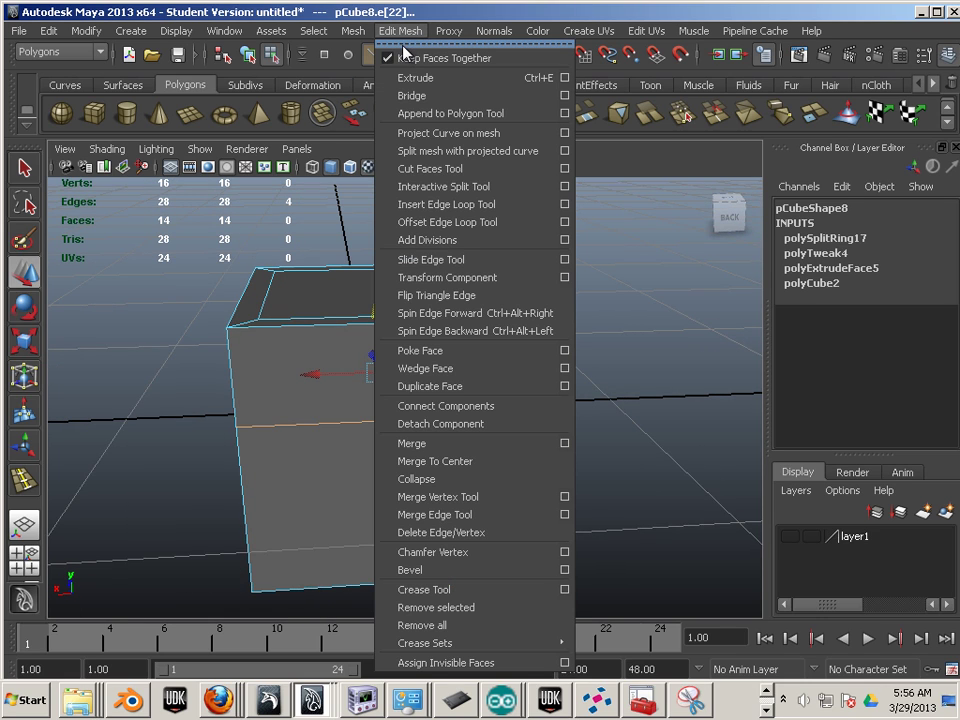
click(425, 260)
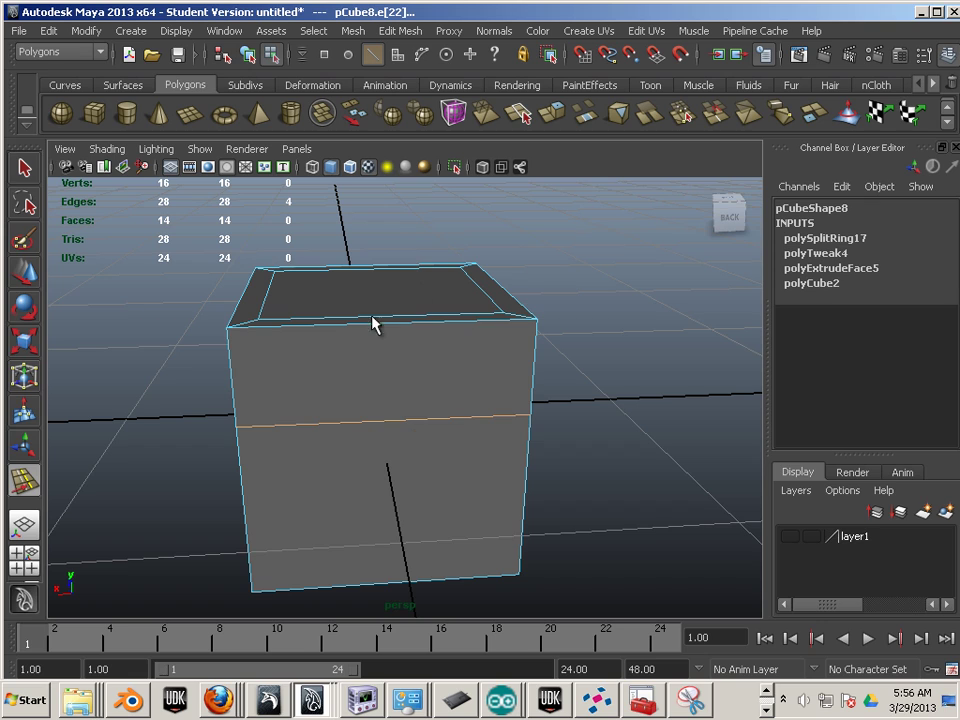
middle_drag(297, 352, 231, 354)
alt+drag(231, 354, 467, 403)
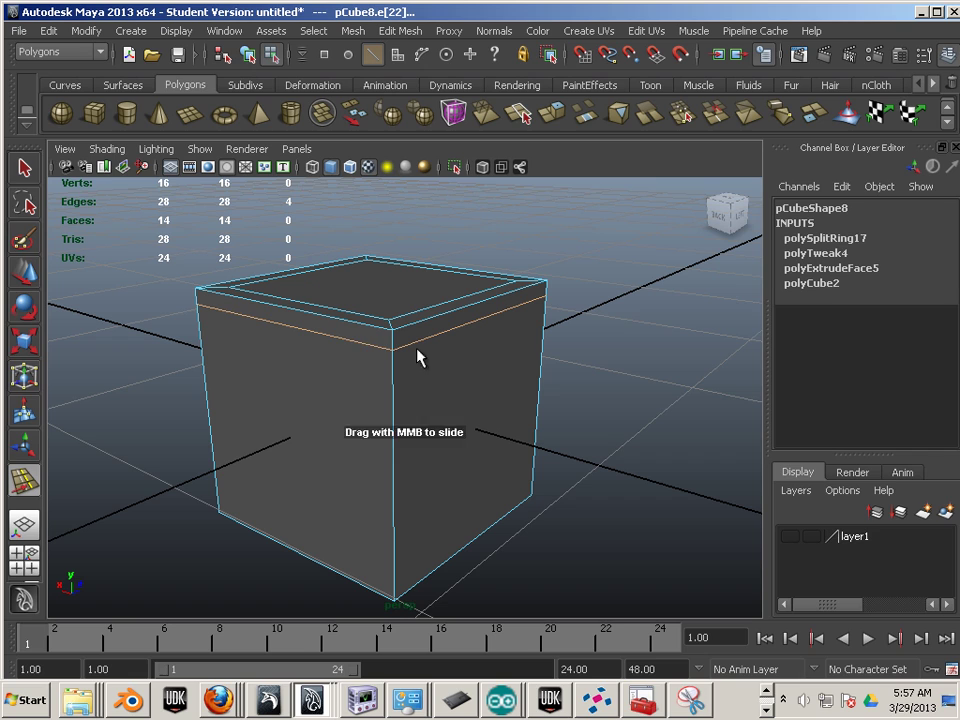
click(18, 276)
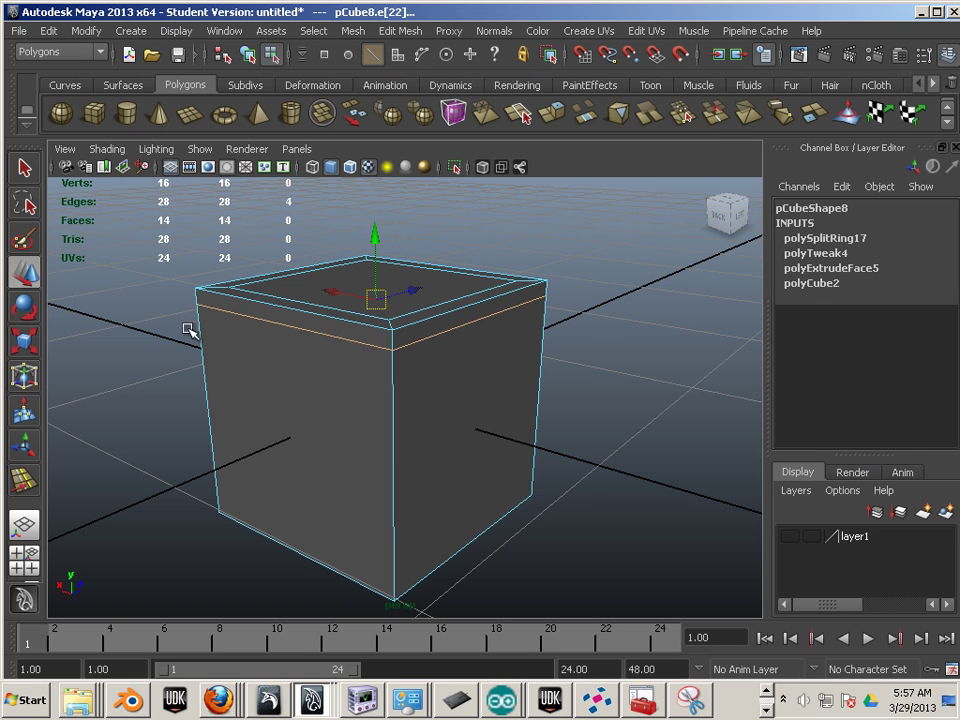
click(604, 437)
alt+drag(604, 437, 457, 378)
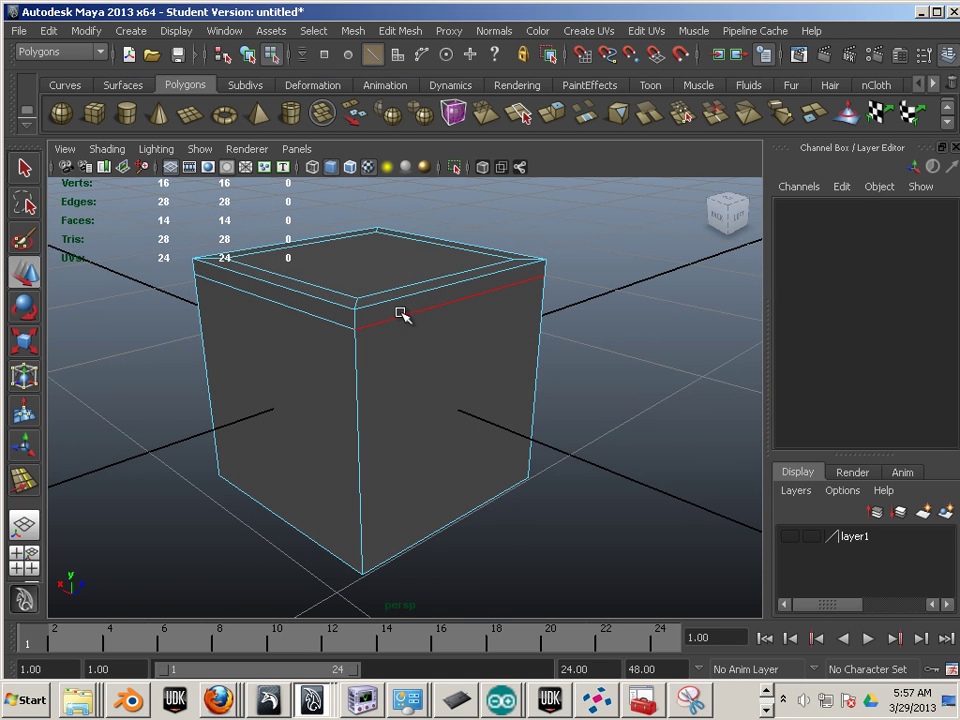
scroll(430, 330, up, 3)
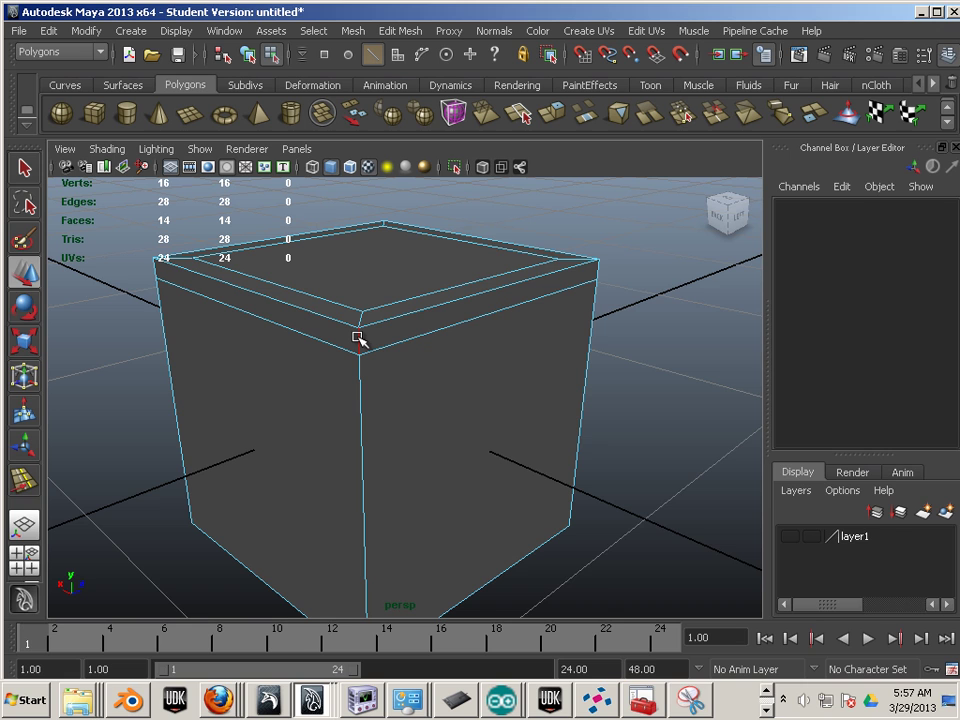
alt+drag(358, 340, 392, 364)
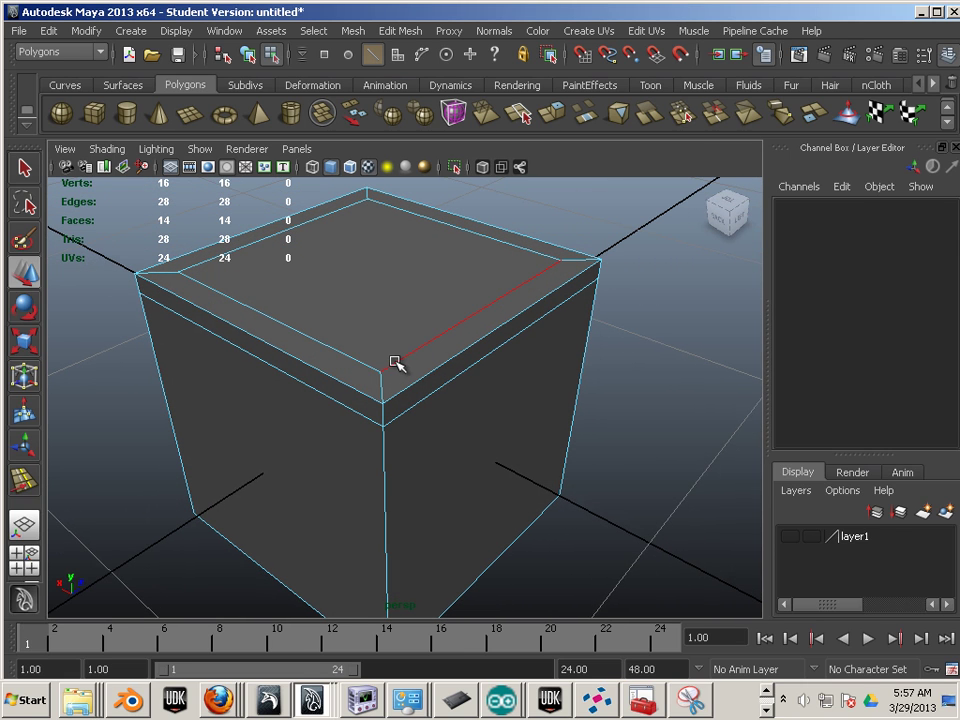
click(370, 364)
shift+click(369, 364)
alt+right_drag(369, 364, 437, 452)
key(F9)
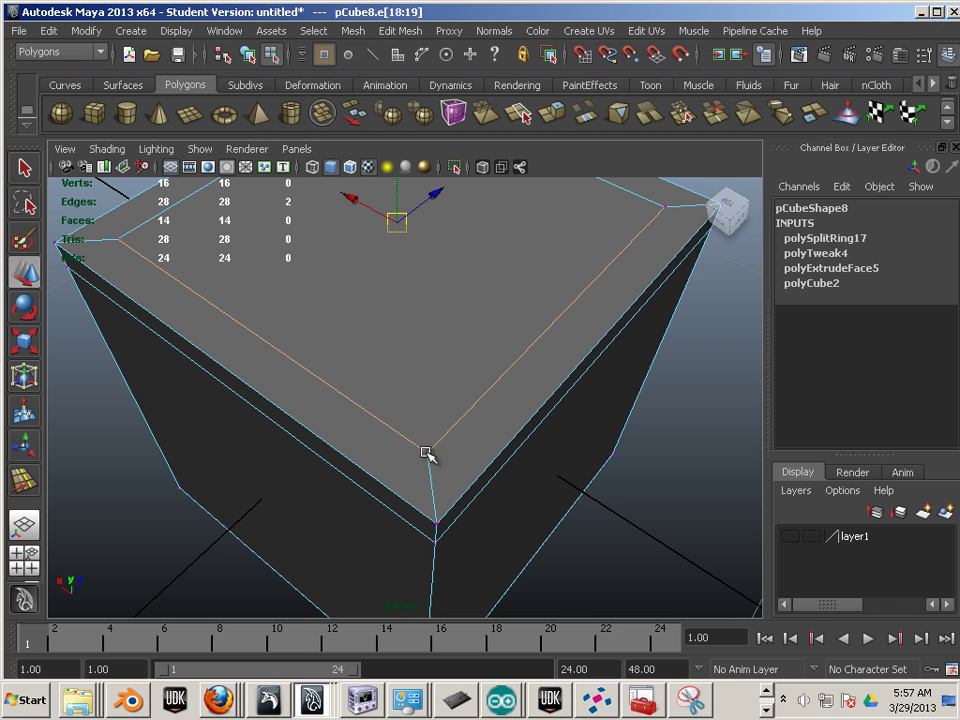
click(428, 452)
alt+drag(430, 485, 378, 422)
alt+right_drag(378, 422, 334, 332)
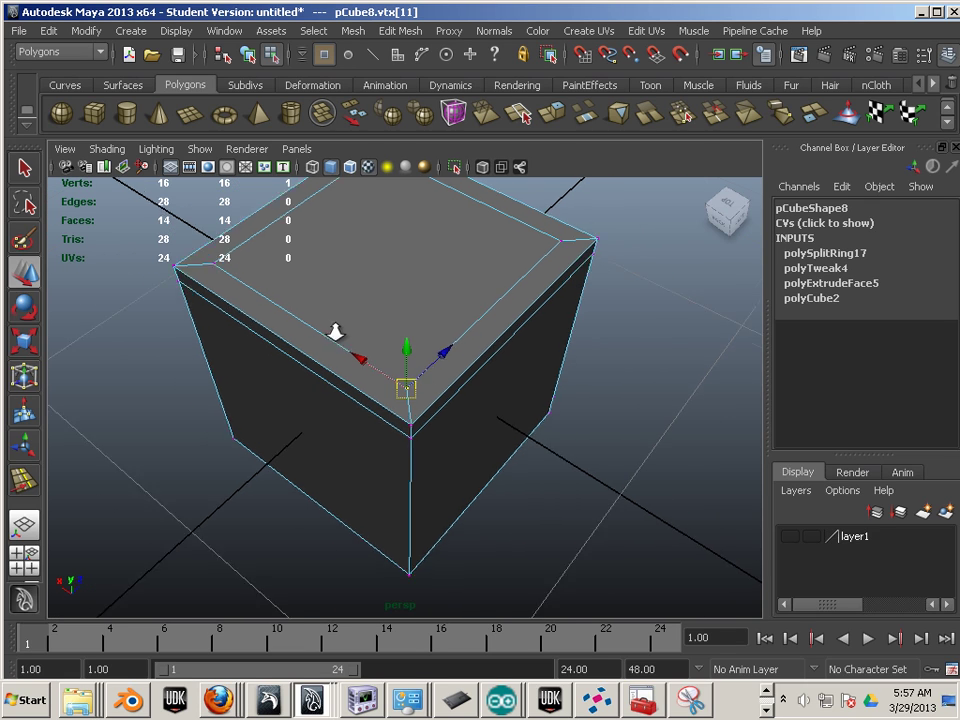
key(F10)
click(499, 305)
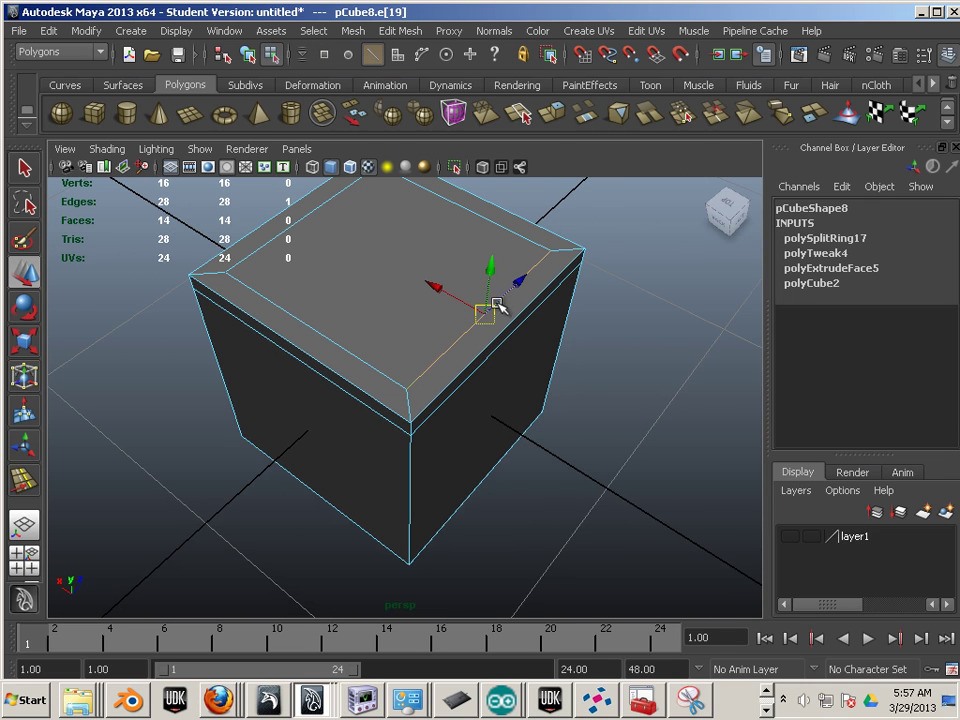
shift+click(370, 366)
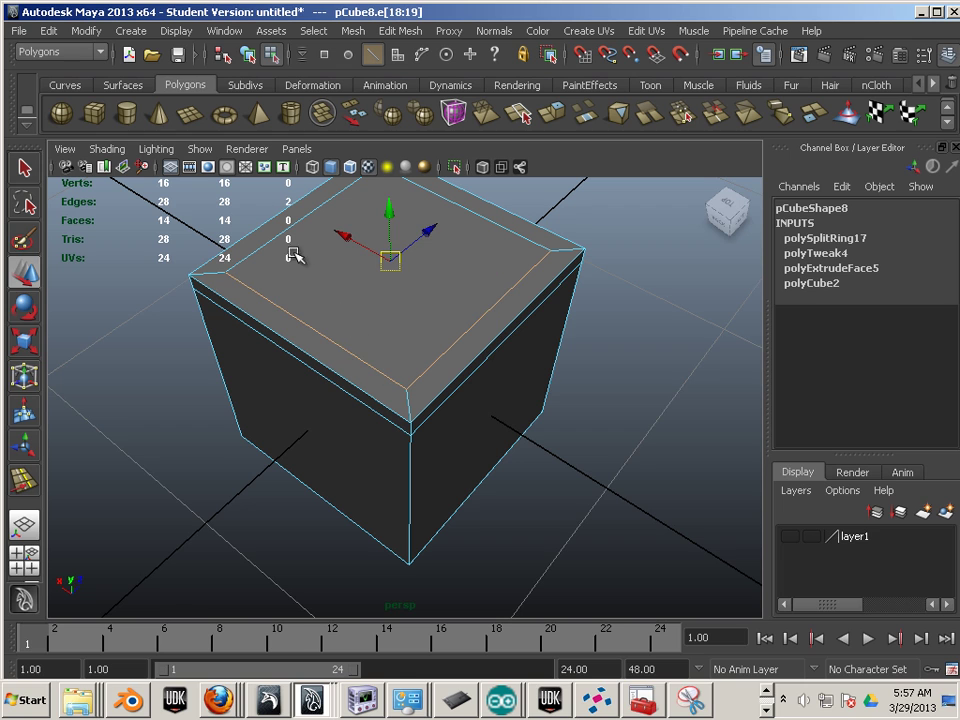
shift+click(300, 227)
shift+click(485, 218)
alt+drag(485, 218, 473, 305)
click(470, 308)
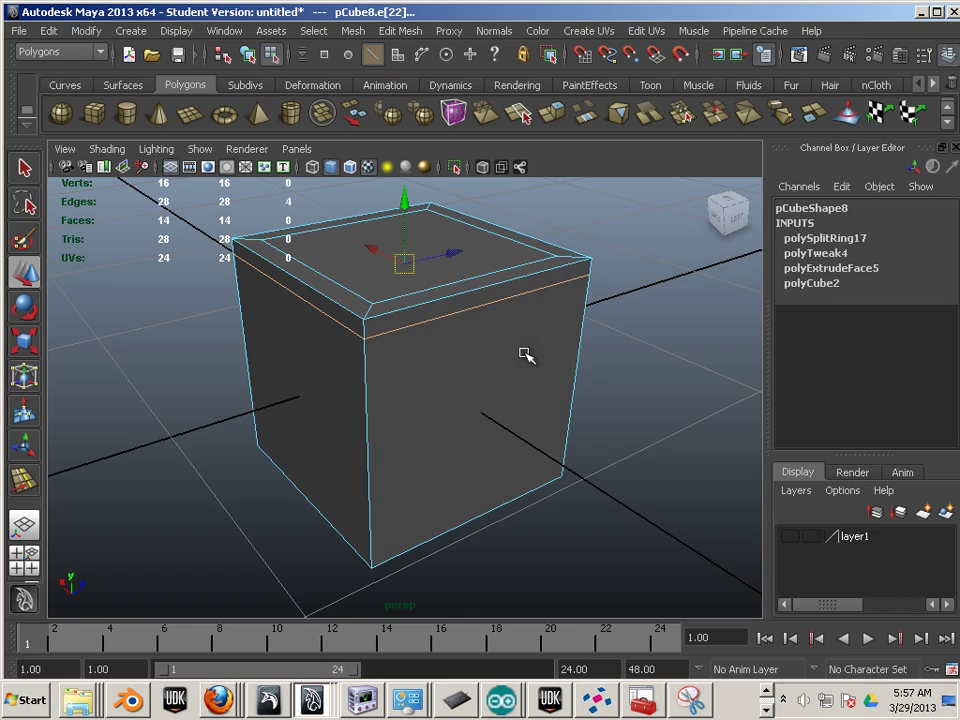
alt+drag(521, 354, 458, 378)
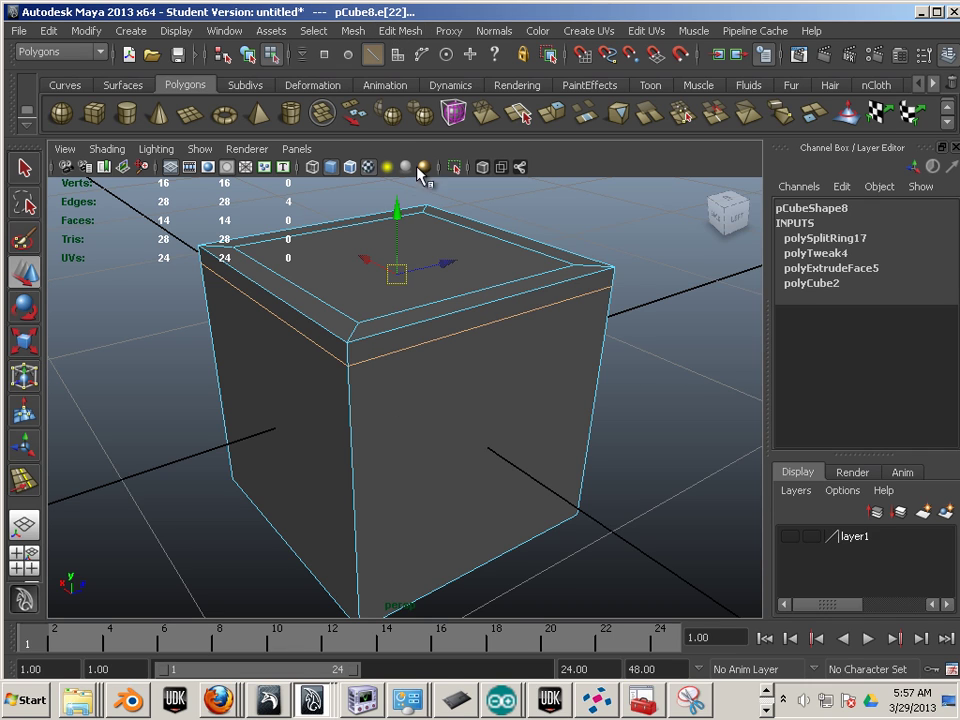
Step: Delete the upper edge loop sitting just below the top rim
alt+drag(369, 450, 330, 480)
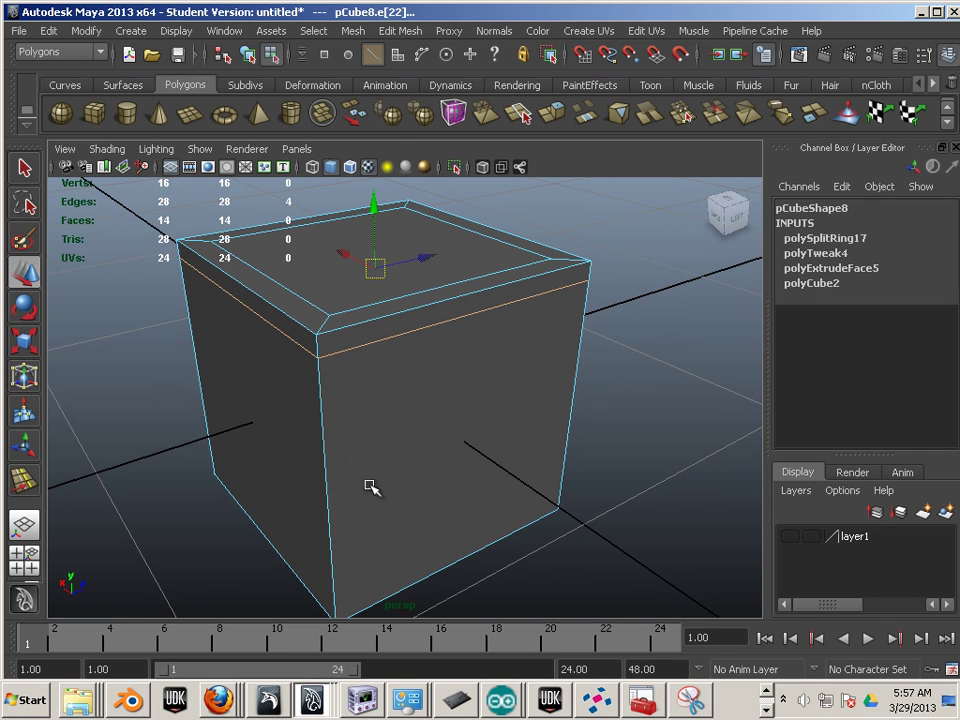
click(489, 310)
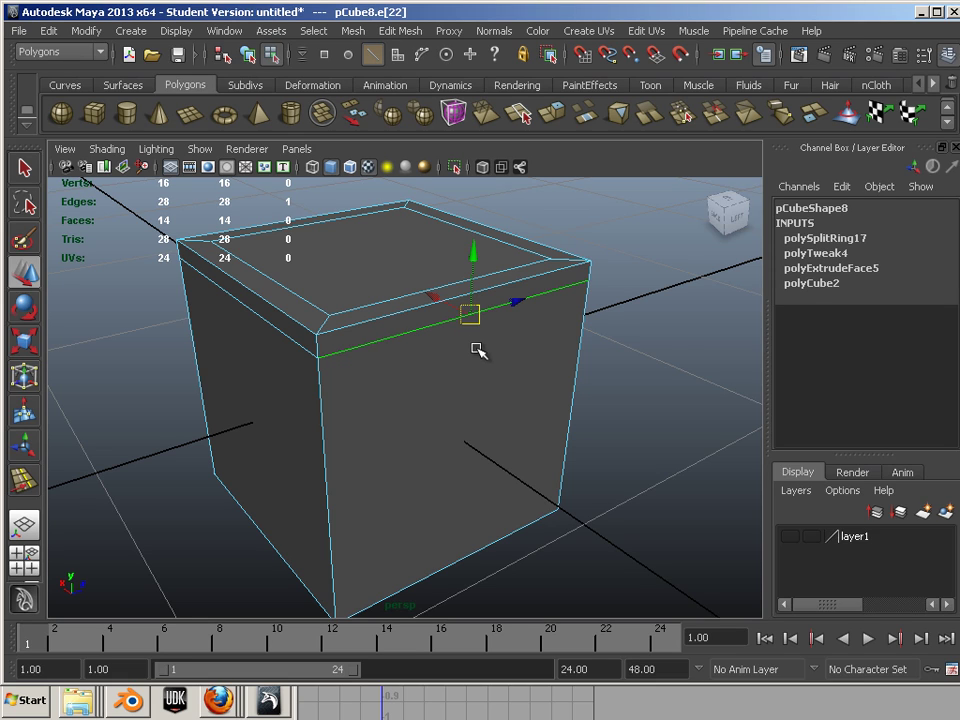
key(Delete)
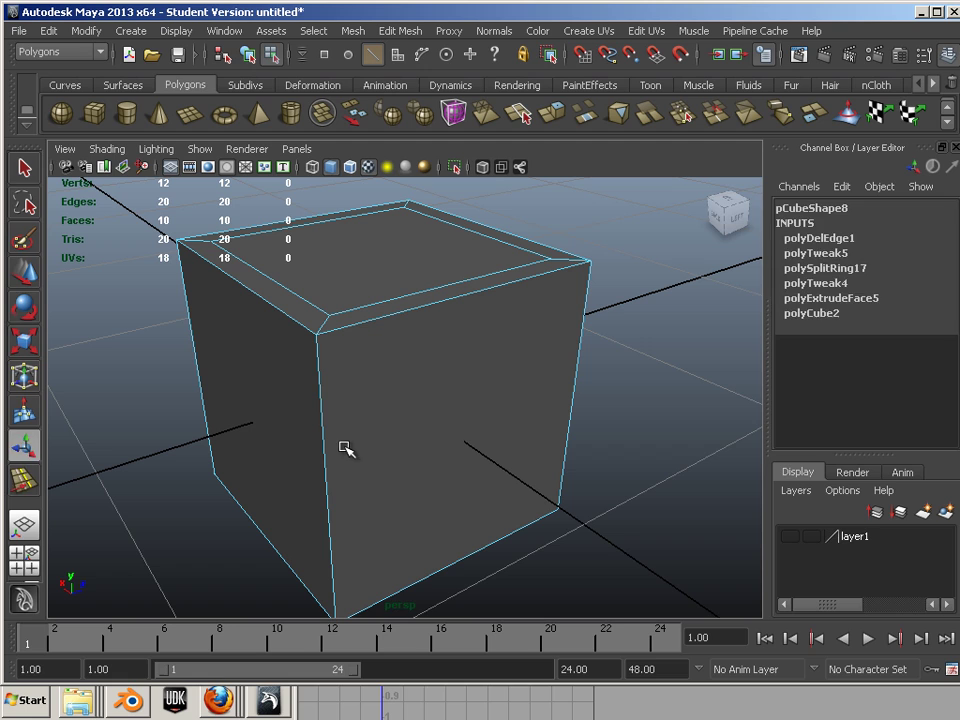
Step: Insert a new edge loop around the middle of the cube's sides and deselect it
key(y)
drag(330, 450, 326, 449)
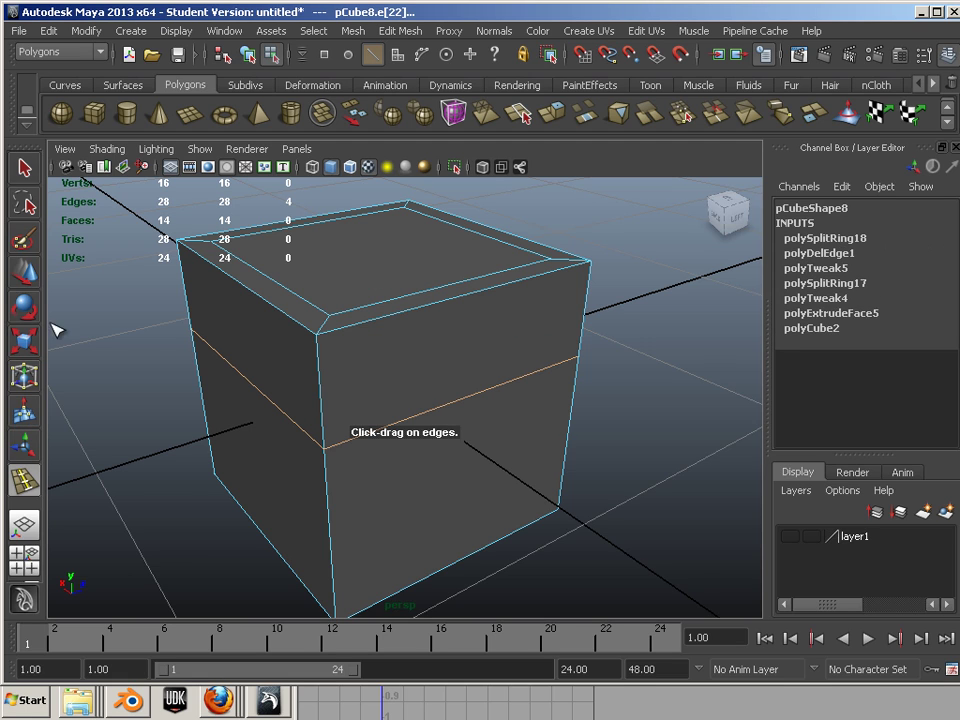
key(w)
click(578, 553)
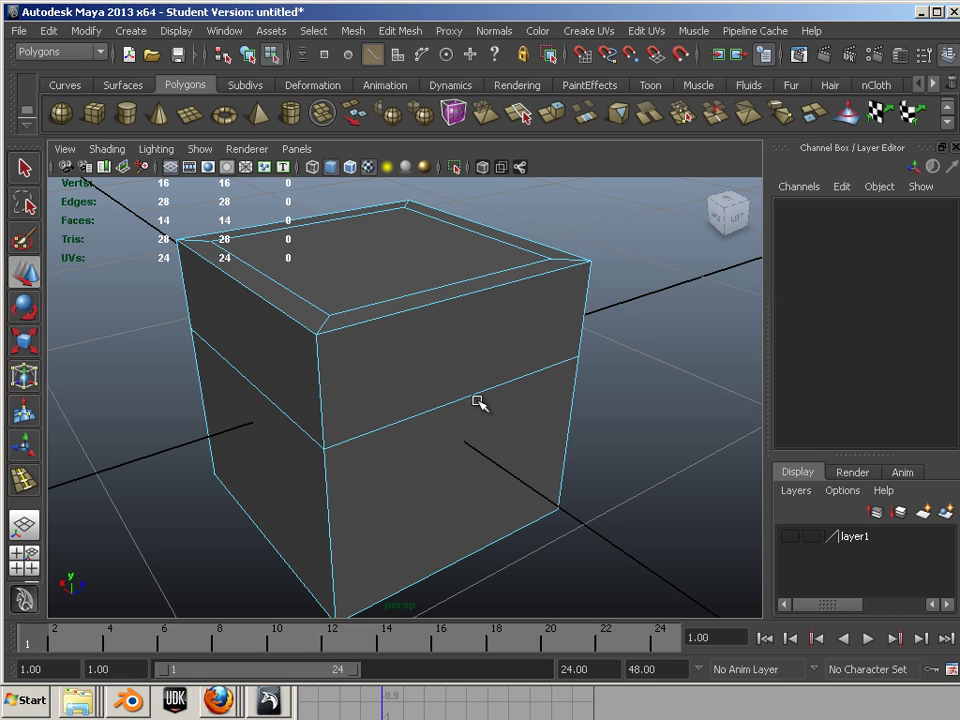
Step: Select and delete the whole mid-height edge loop
double_click(474, 396)
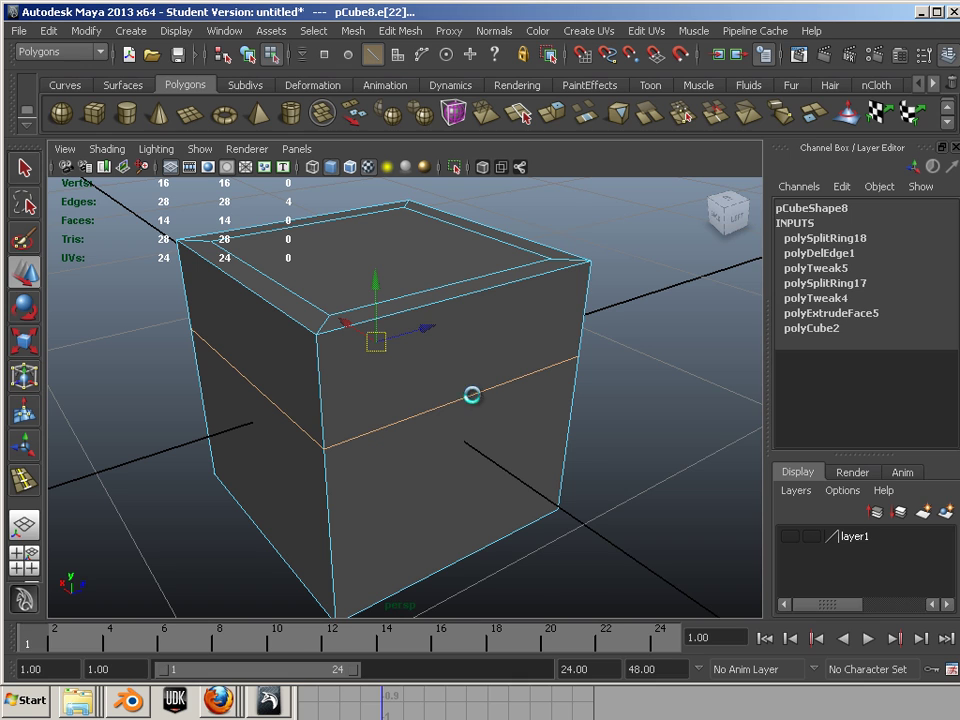
key(Delete)
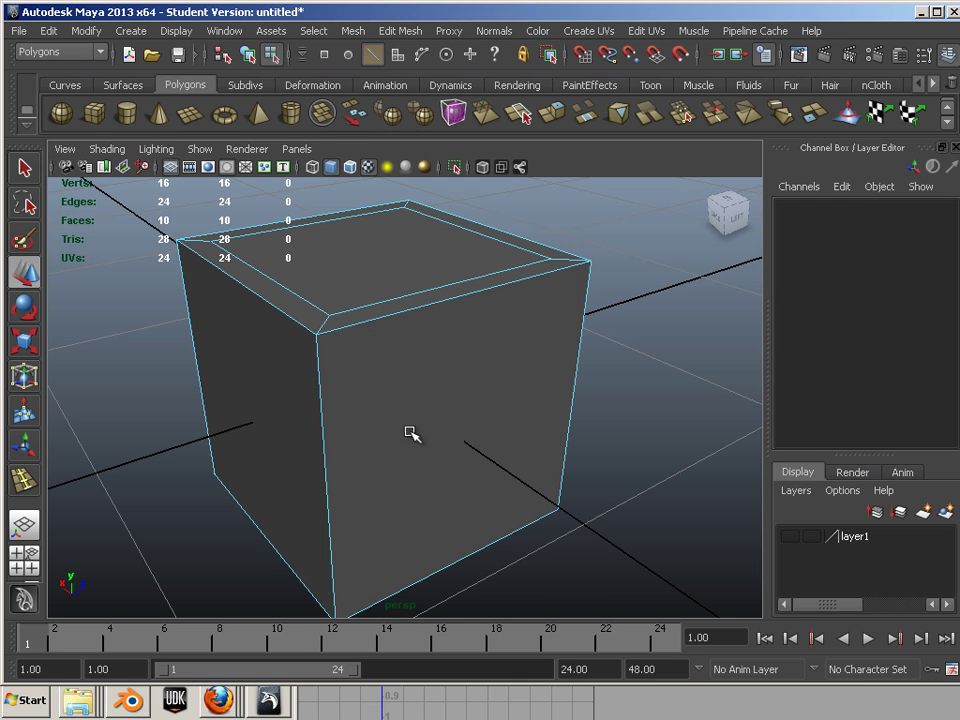
alt+drag(412, 434, 465, 440)
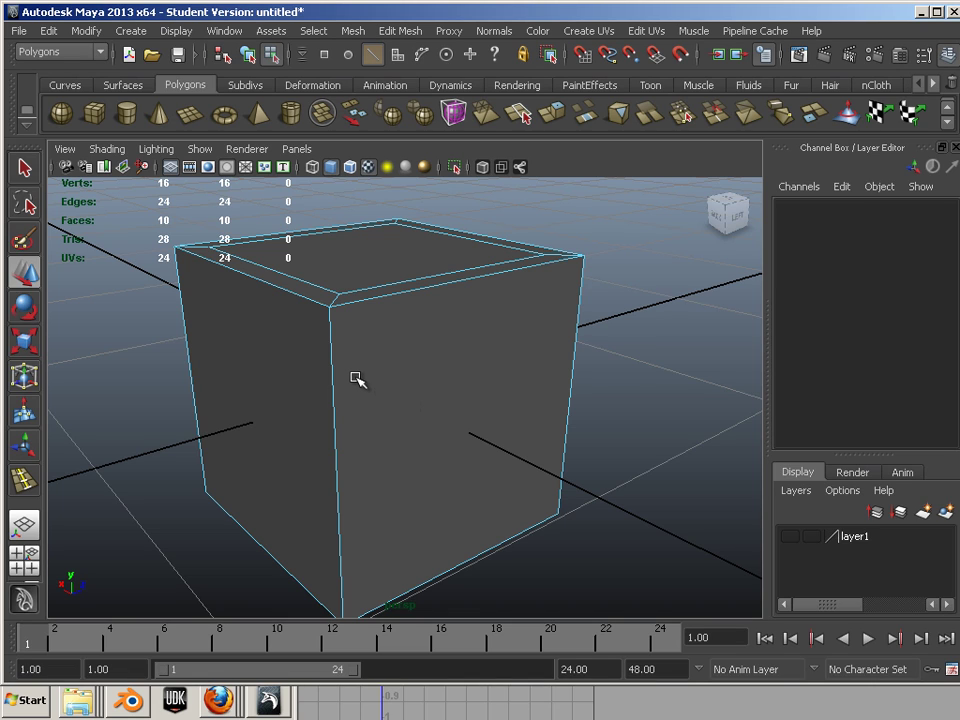
Step: Select the four leftover mid-height vertices and delete them
key(F9)
alt+drag(436, 429, 345, 436)
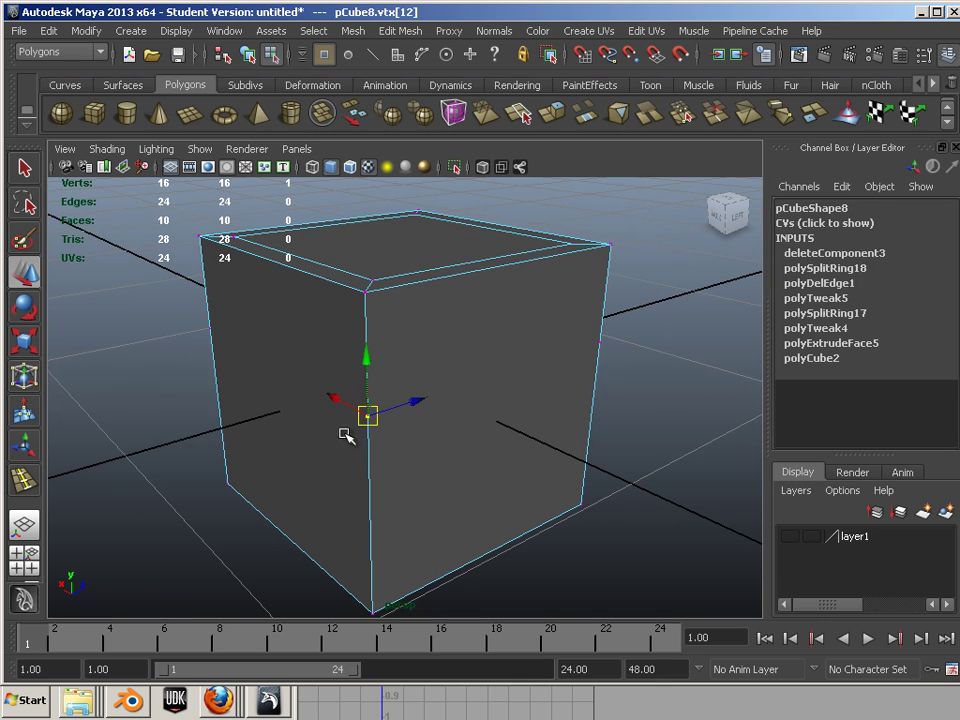
click(206, 321)
click(600, 339)
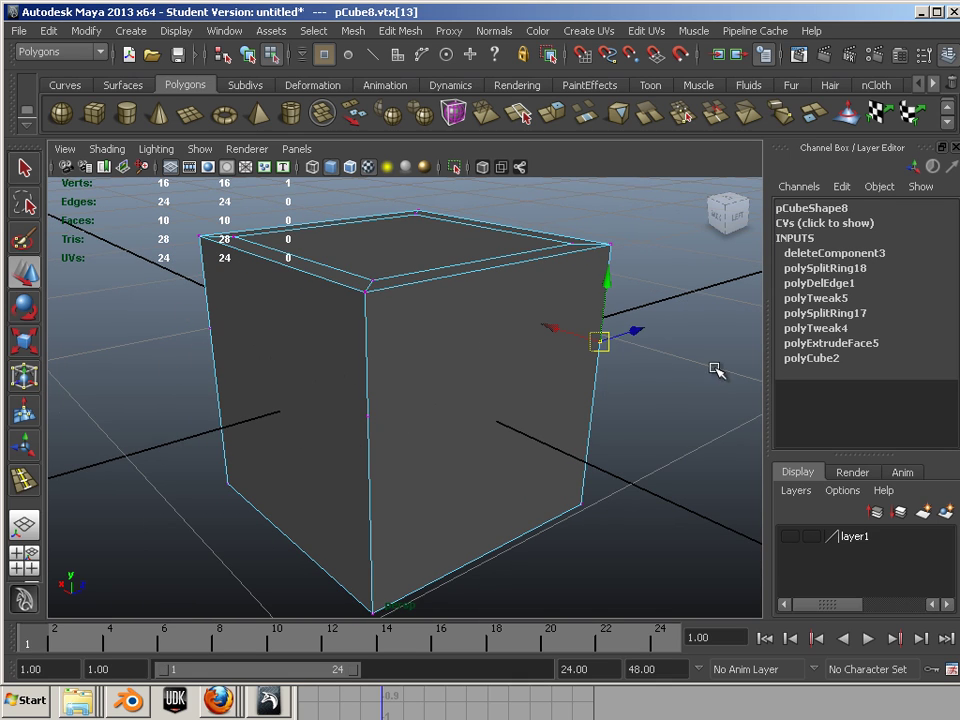
alt+drag(718, 371, 165, 323)
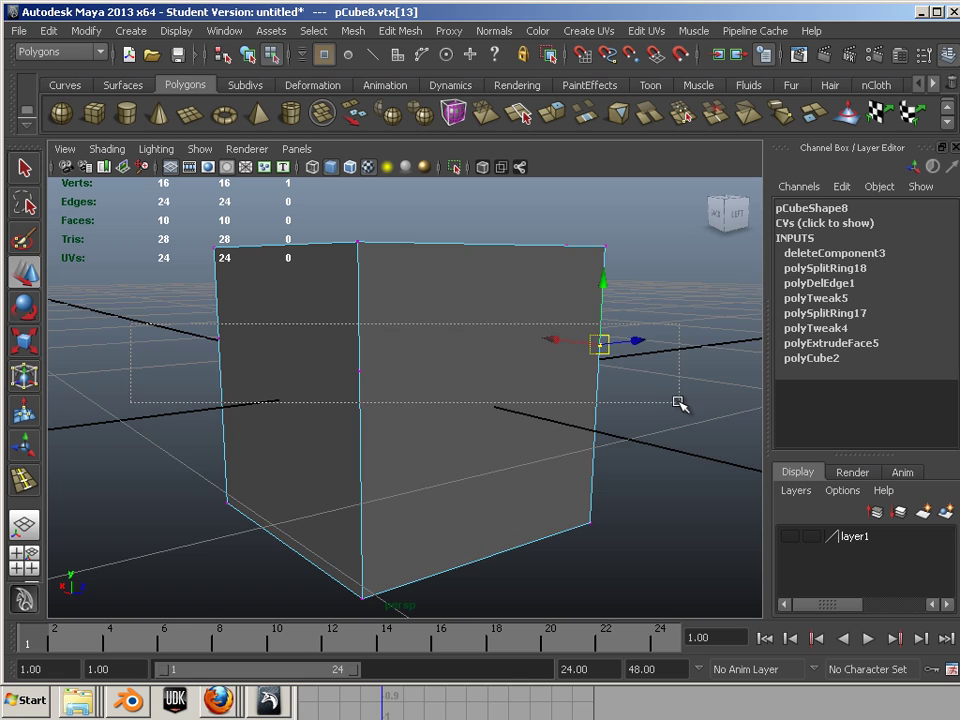
drag(679, 403, 200, 318)
mouse_move(521, 405)
alt+mouse_down()
mouse_move(251, 412)
mouse_move(528, 407)
alt+mouse_up()
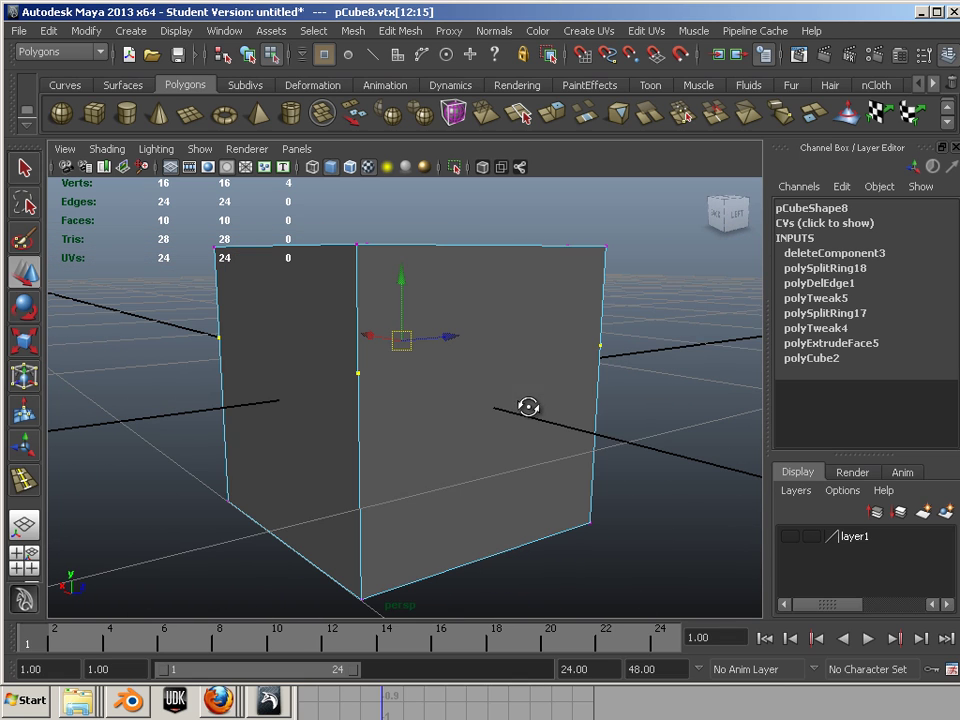
key(Delete)
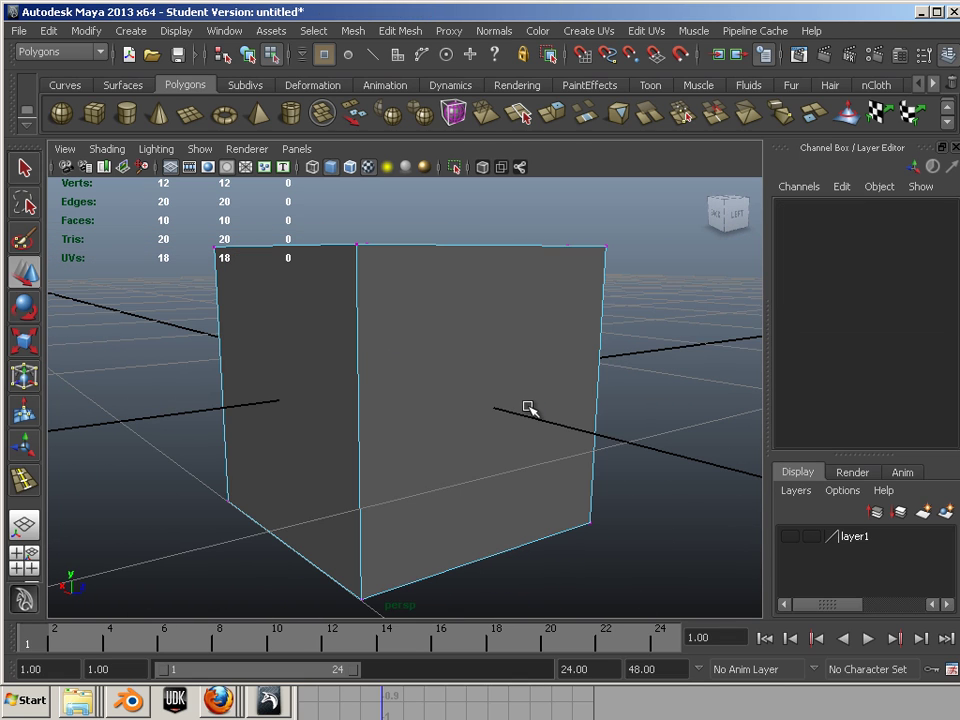
Step: Return to object mode, then select the cube's right side face and extrude it with Ctrl+E
alt+drag(528, 407, 424, 363)
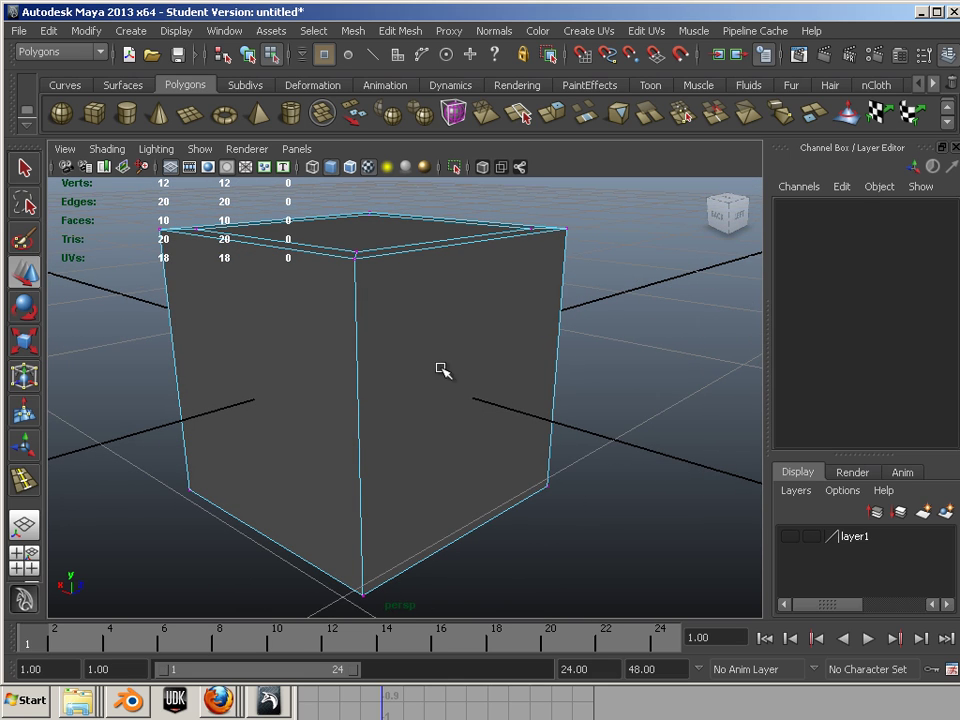
alt+drag(487, 402, 461, 406)
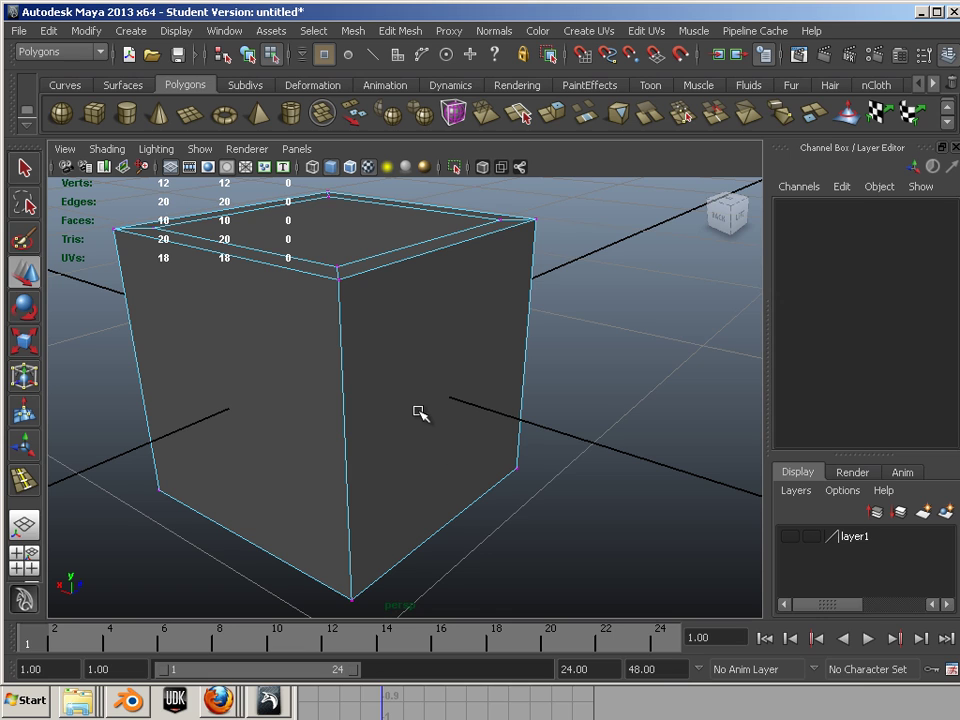
key(F8)
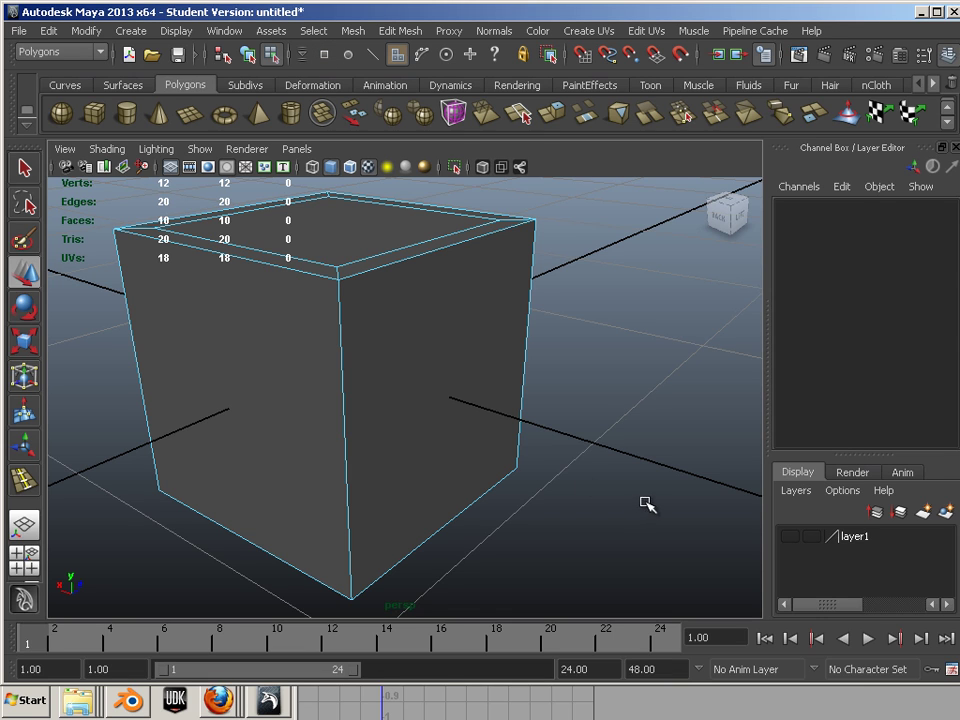
alt+drag(645, 505, 570, 480)
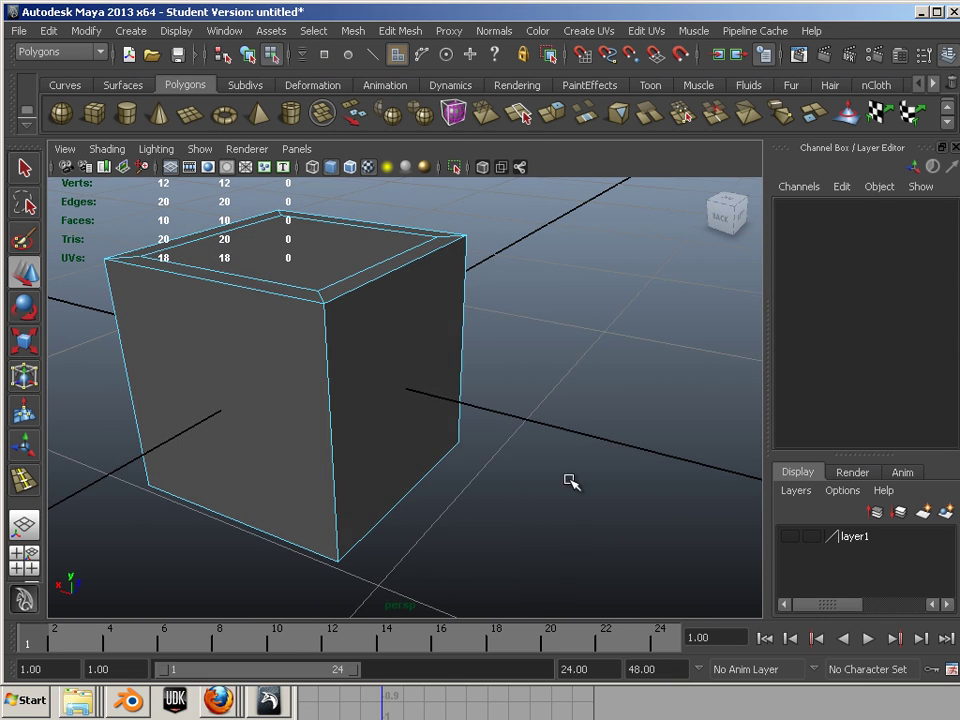
click(380, 378)
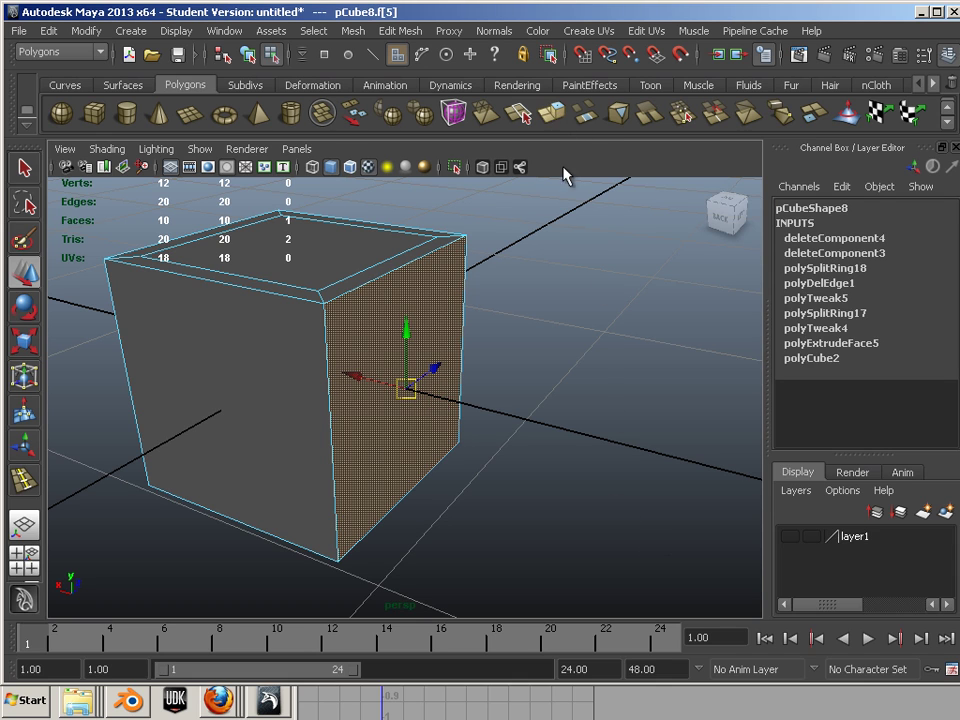
key(ctrl+e)
click(665, 462)
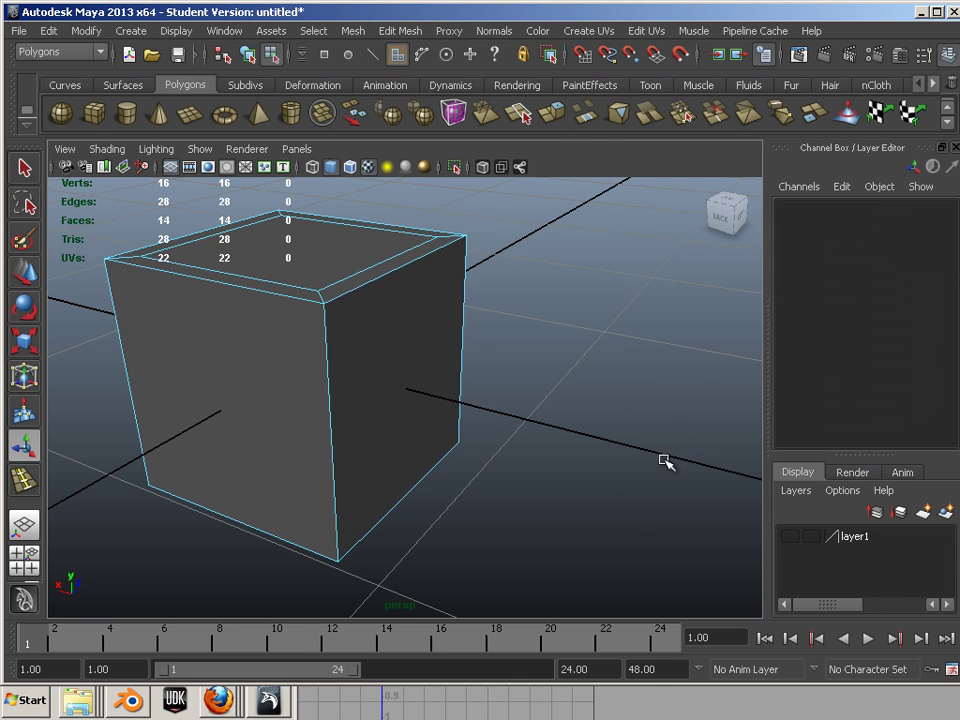
Step: Reselect the right face, try pulling it outward along X, then undo and deselect
alt+drag(634, 489, 602, 486)
alt+drag(525, 461, 559, 439)
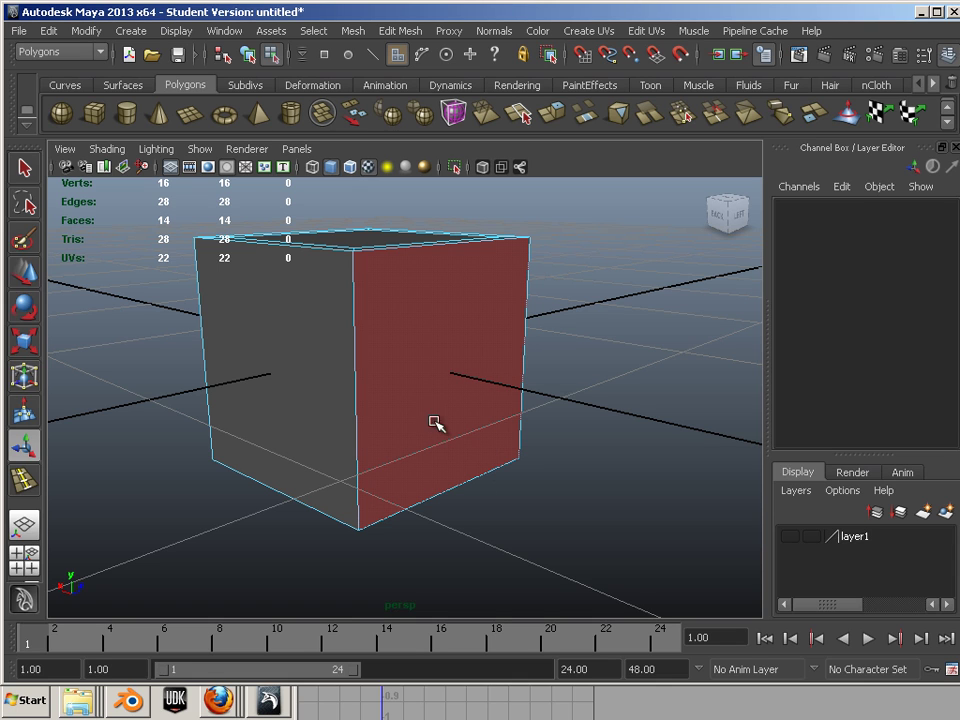
alt+drag(381, 416, 453, 384)
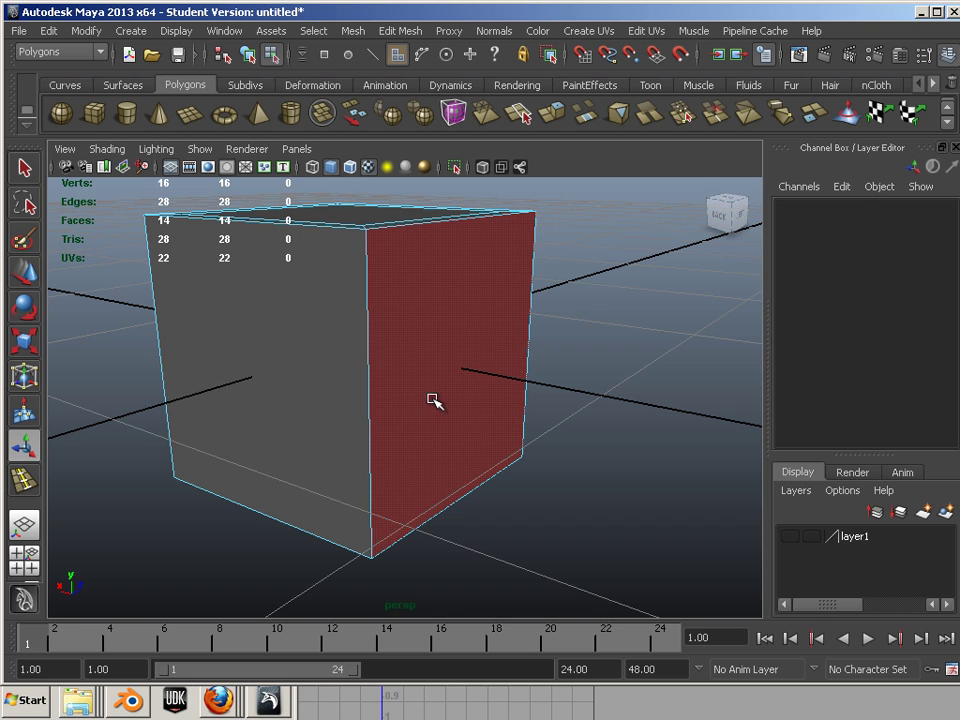
click(434, 400)
key(w)
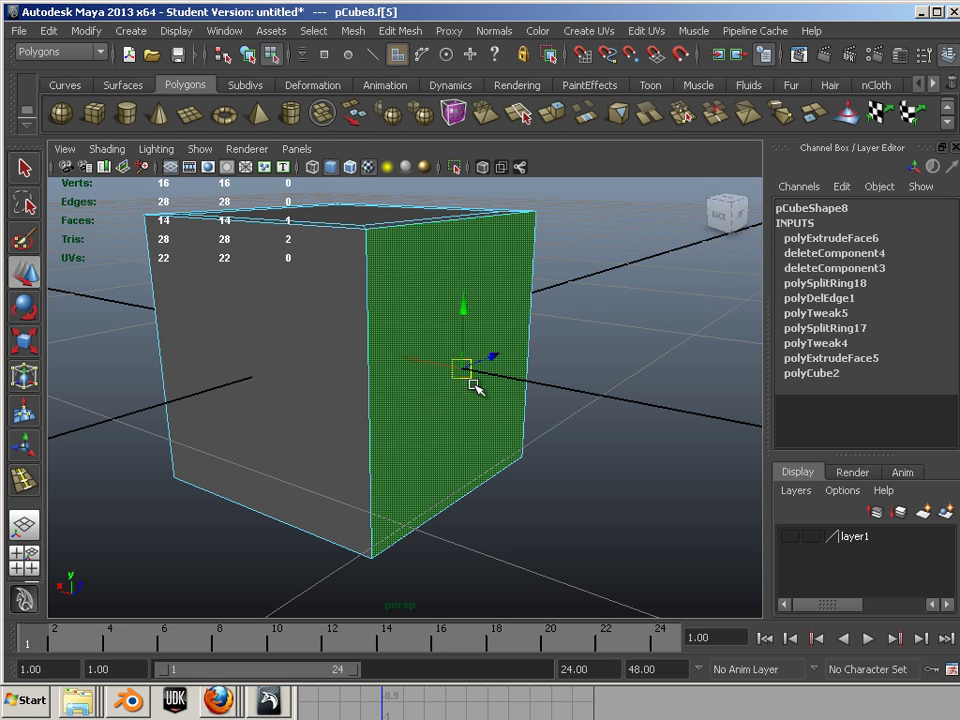
drag(422, 360, 521, 397)
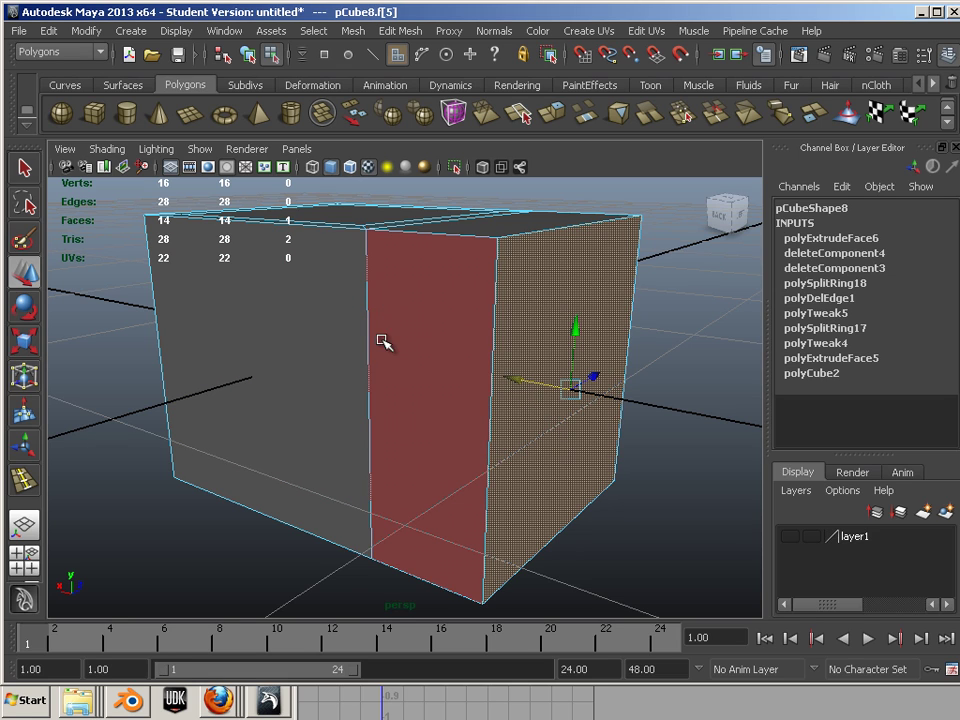
key(ctrl+z)
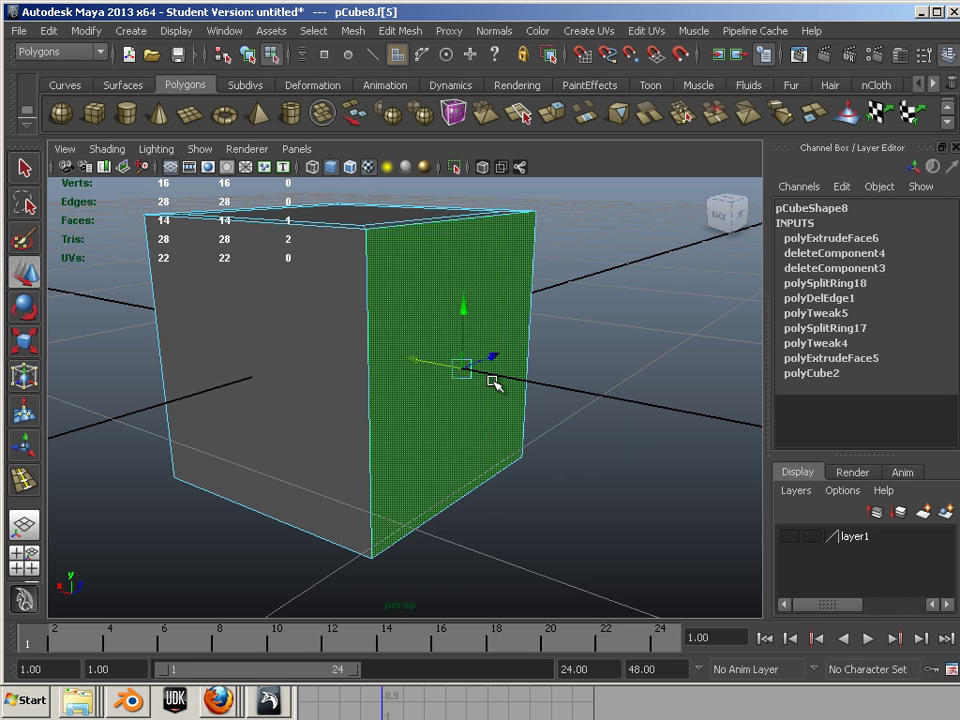
click(607, 431)
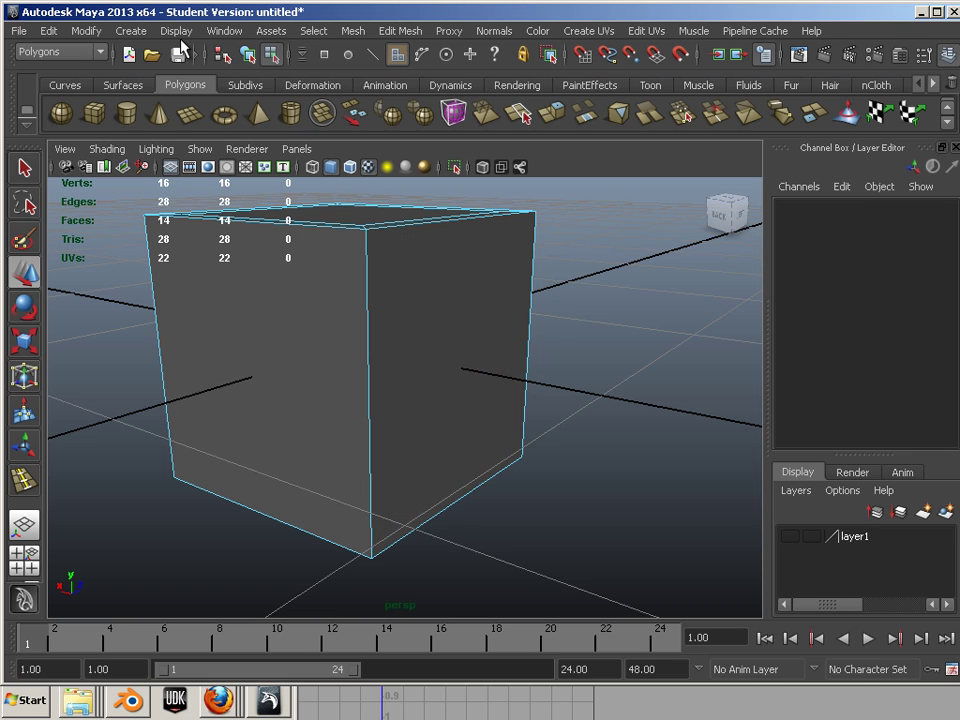
Step: Turn on Face Centers display for the whole cube, then deselect and reselect it to reveal the dots
key(F8)
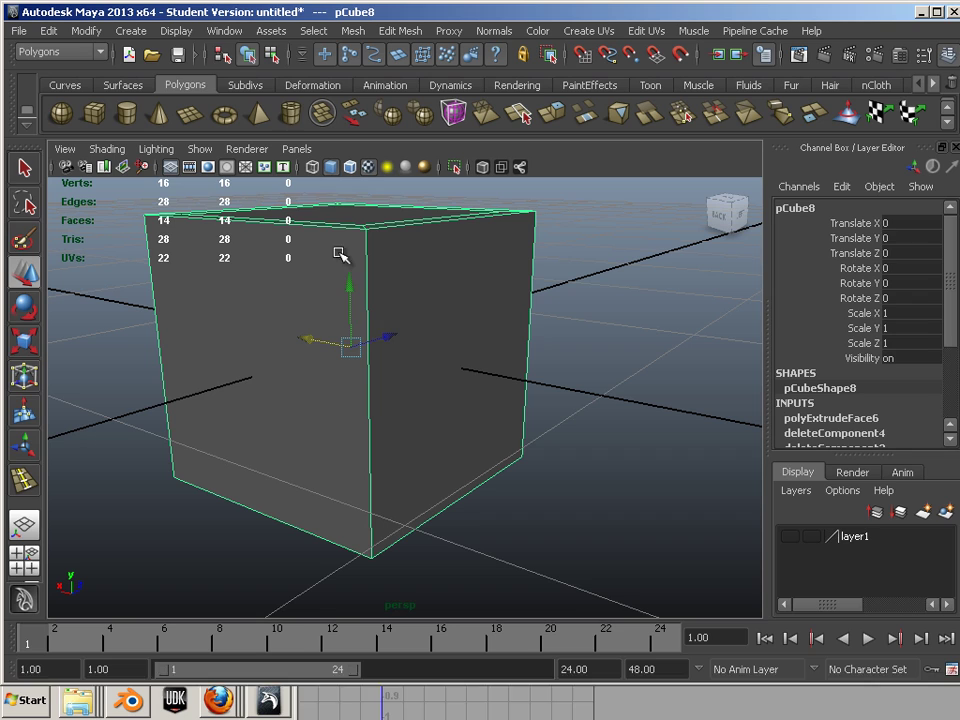
click(178, 31)
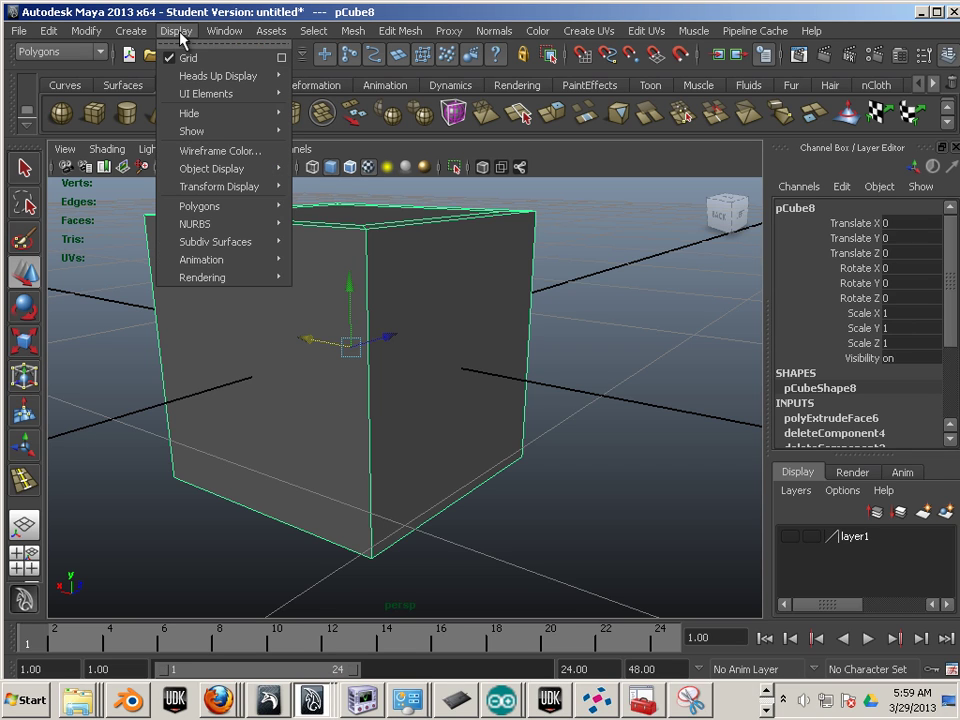
mouse_move(230, 211)
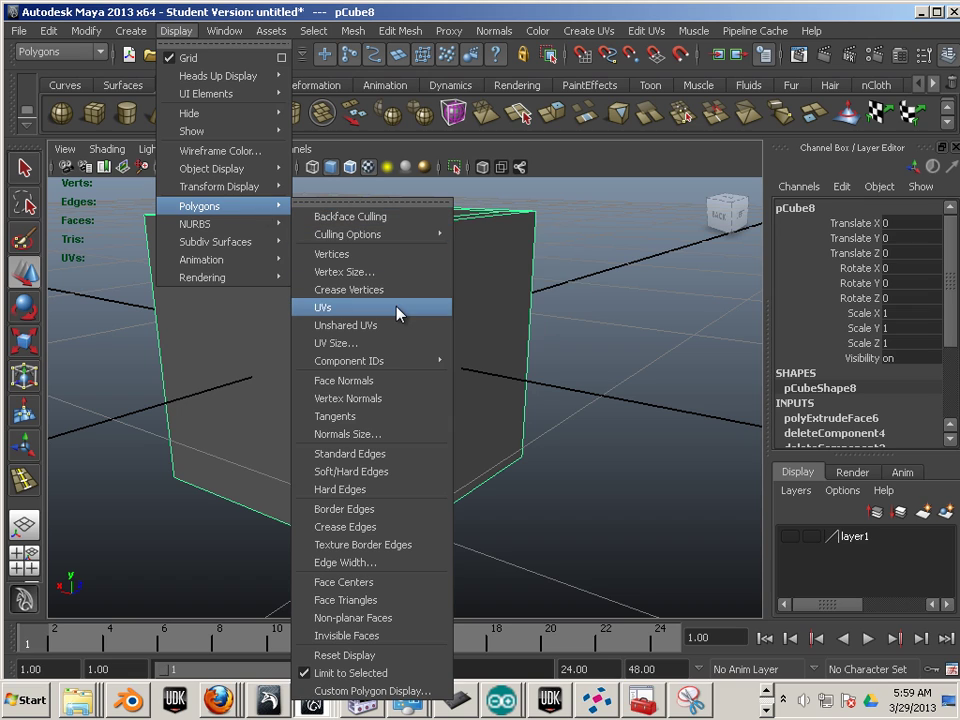
mouse_move(408, 358)
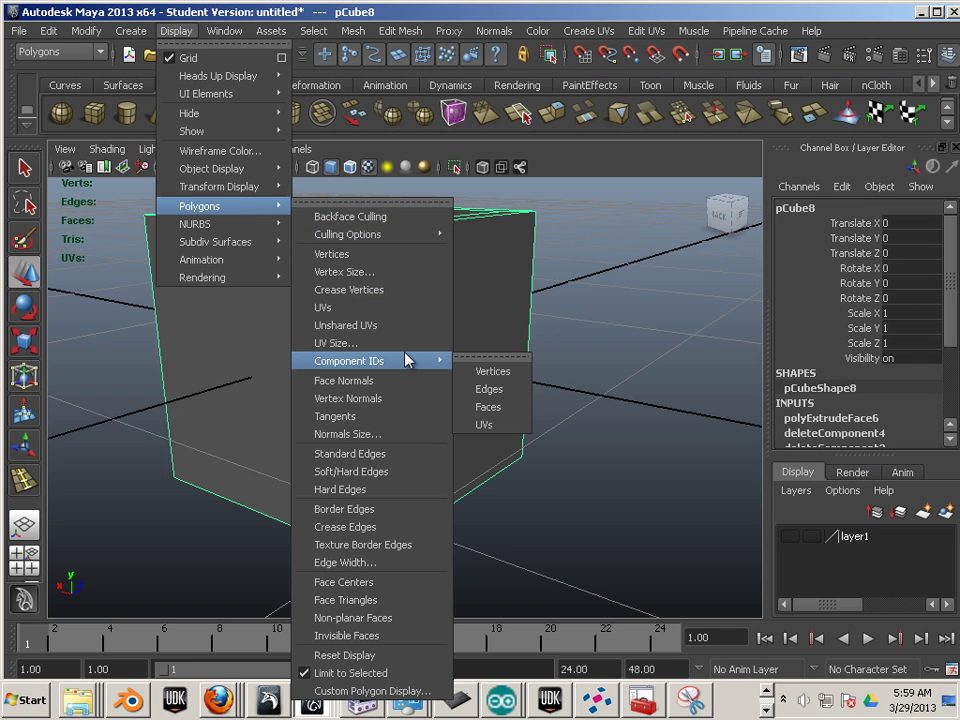
click(388, 582)
click(490, 512)
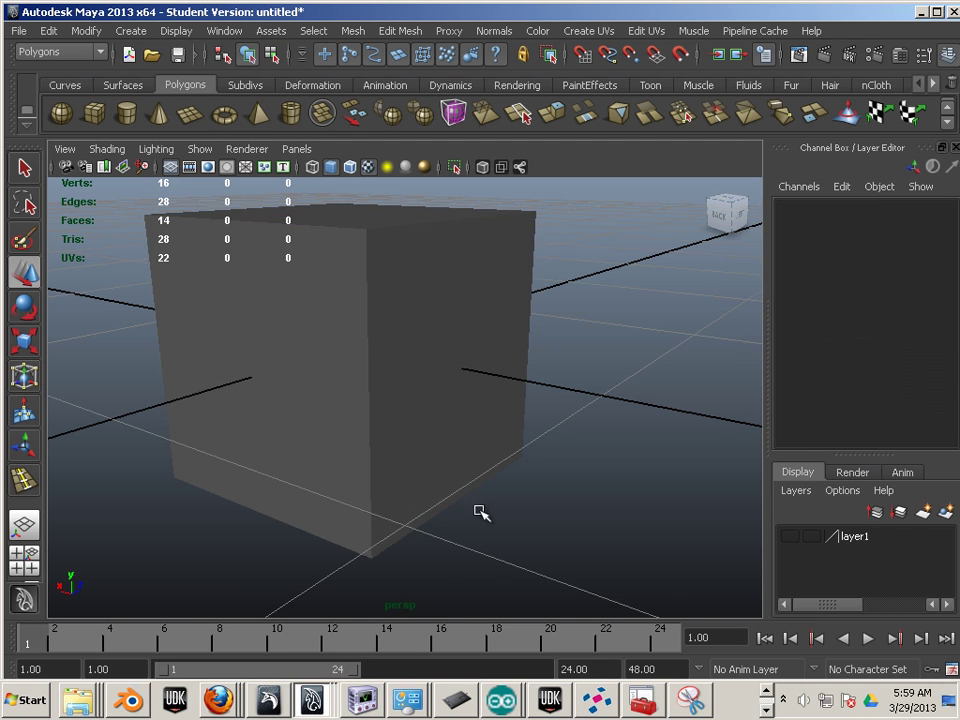
click(394, 425)
Step: Zoom in, orbit around the cube, then select and frame its right-side face
scroll(375, 450, up, 3)
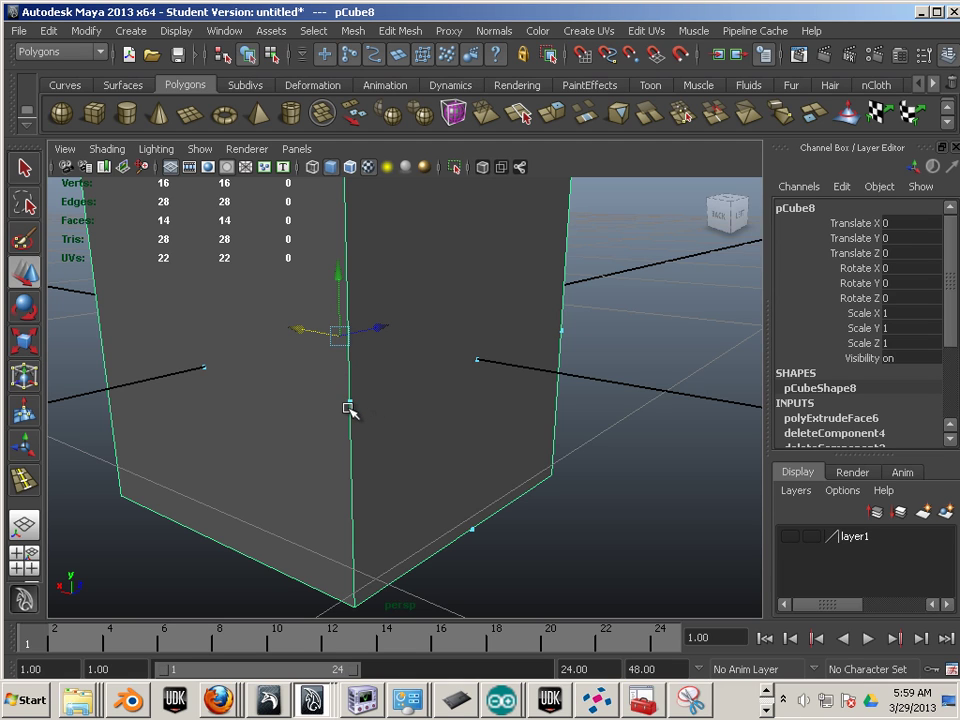
alt+drag(255, 390, 474, 377)
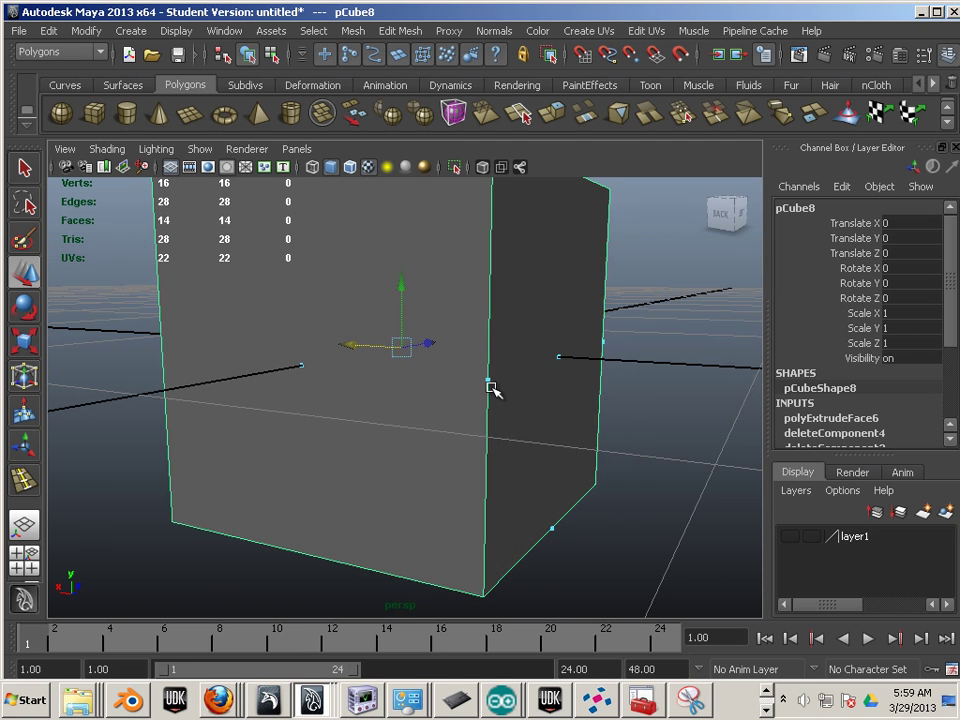
key(F11)
click(510, 454)
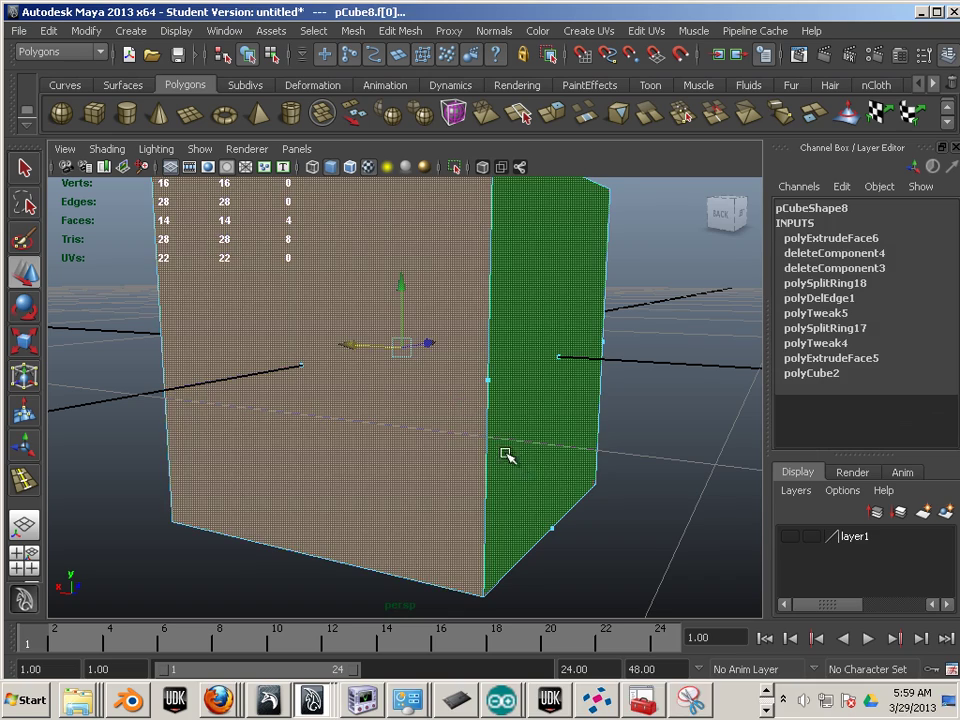
key(f)
Step: Marquee-select the overlapping vertices along the cube's right side
mouse_move(613, 508)
alt+mouse_down()
mouse_move(619, 521)
mouse_move(632, 514)
mouse_move(596, 514)
mouse_move(617, 514)
mouse_move(610, 505)
alt+mouse_up()
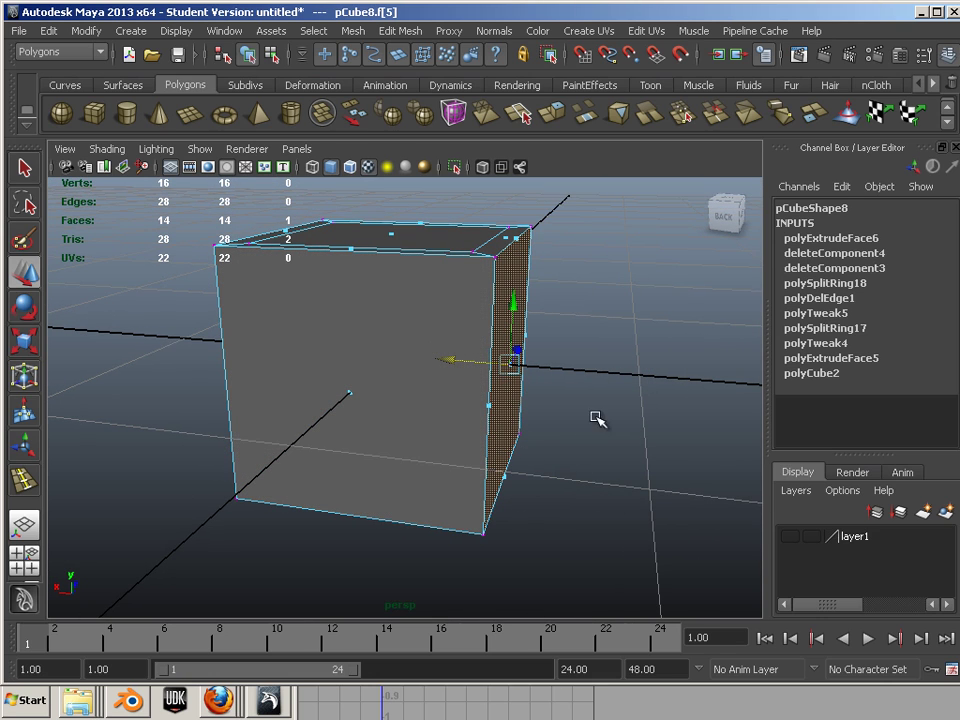
drag(615, 193, 400, 563)
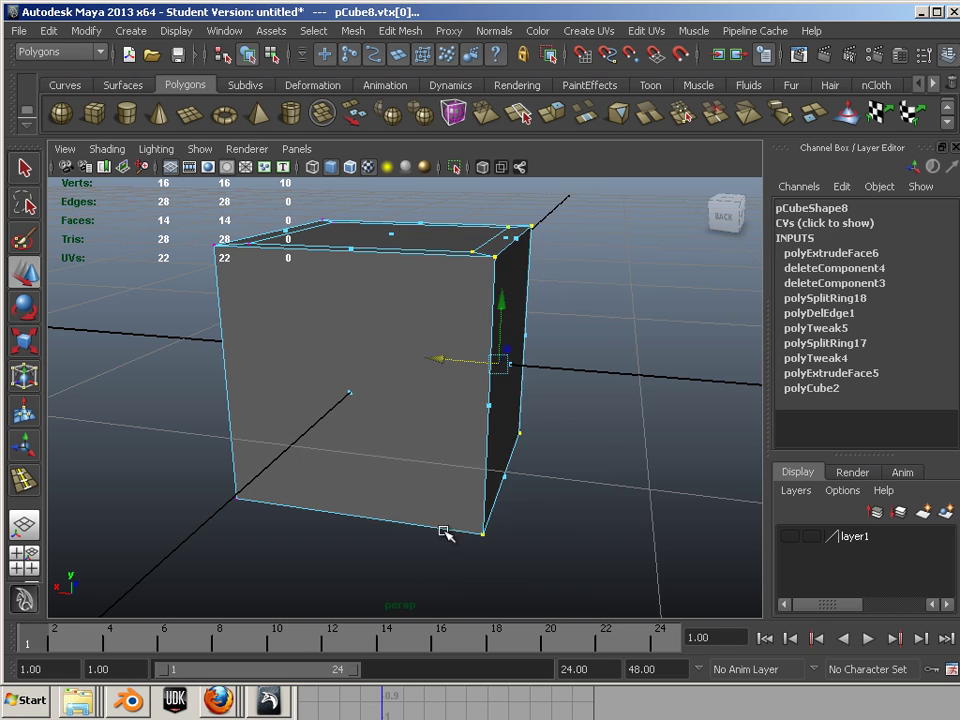
alt+drag(439, 531, 517, 456)
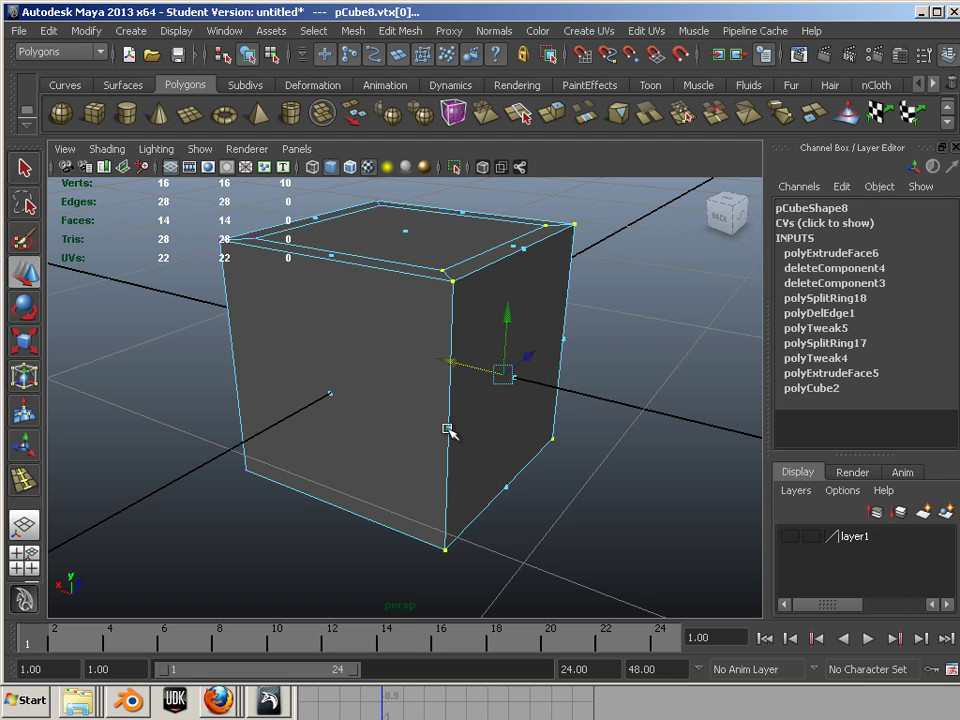
Step: Merge the selected overlapping vertices, returning the cube to 12 vertices and 10 faces
click(393, 31)
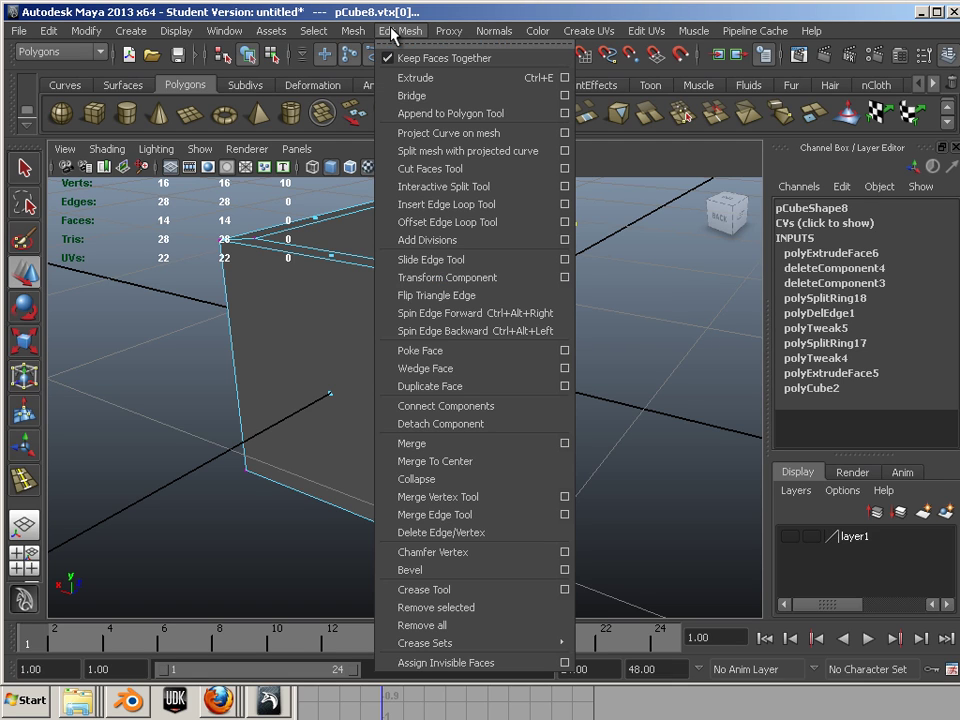
click(455, 445)
alt+drag(574, 471, 572, 459)
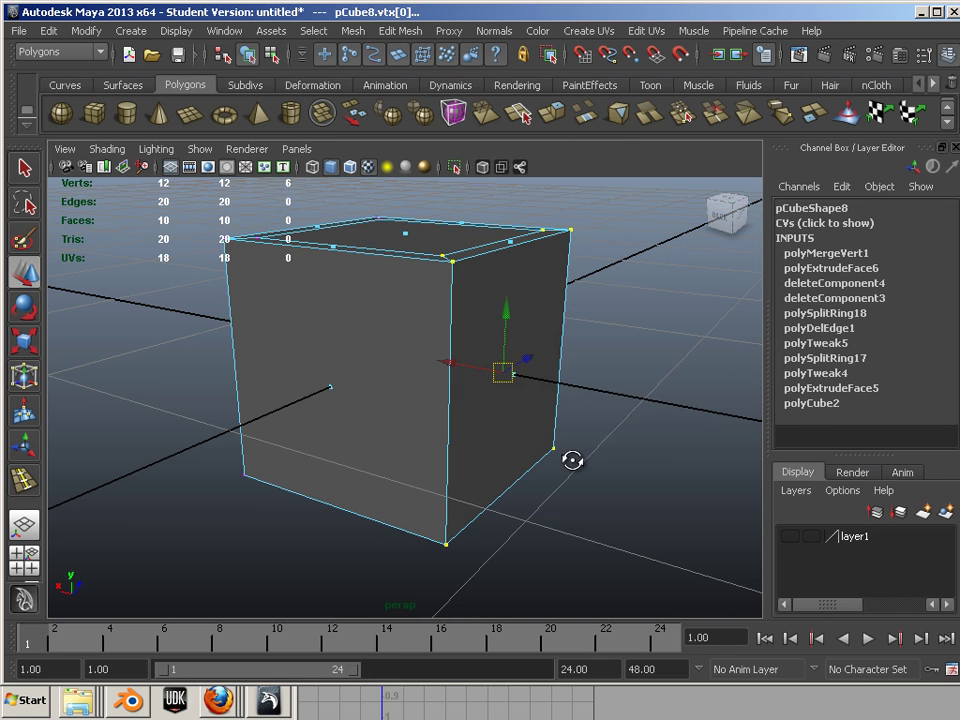
key(F8)
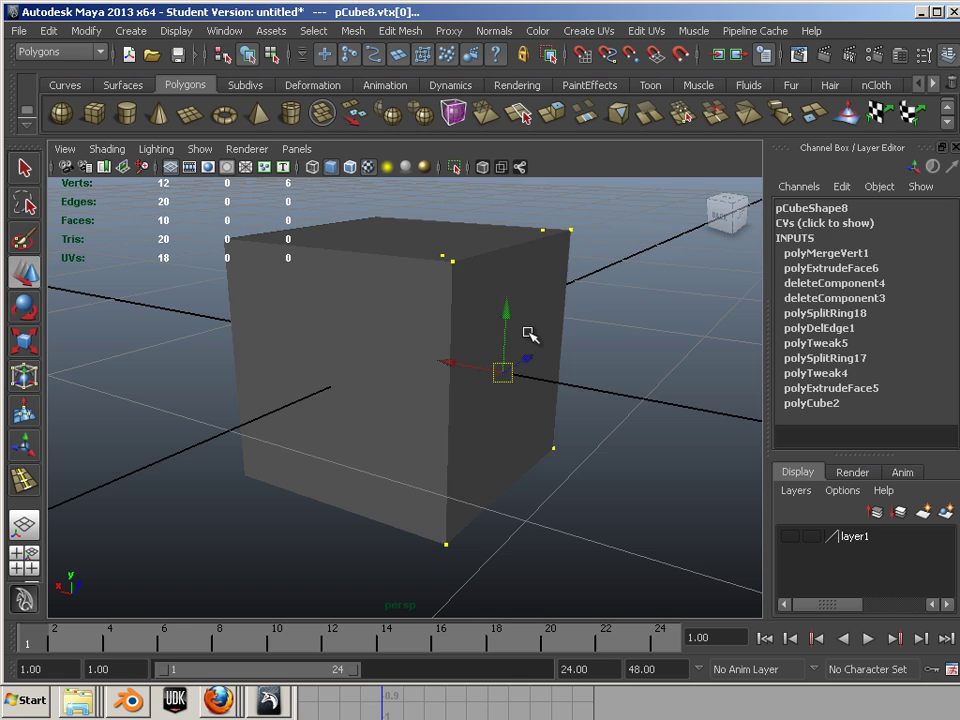
alt+drag(529, 482, 536, 461)
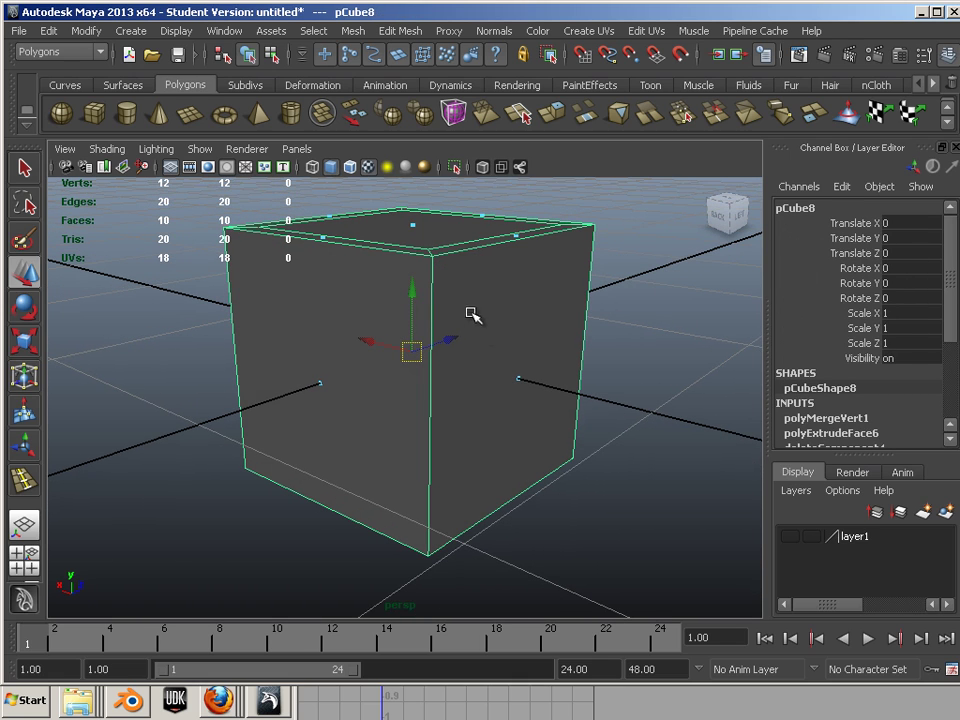
Step: Inspect a top corner vertex of the cube to confirm the merge, then clear the selection
click(408, 33)
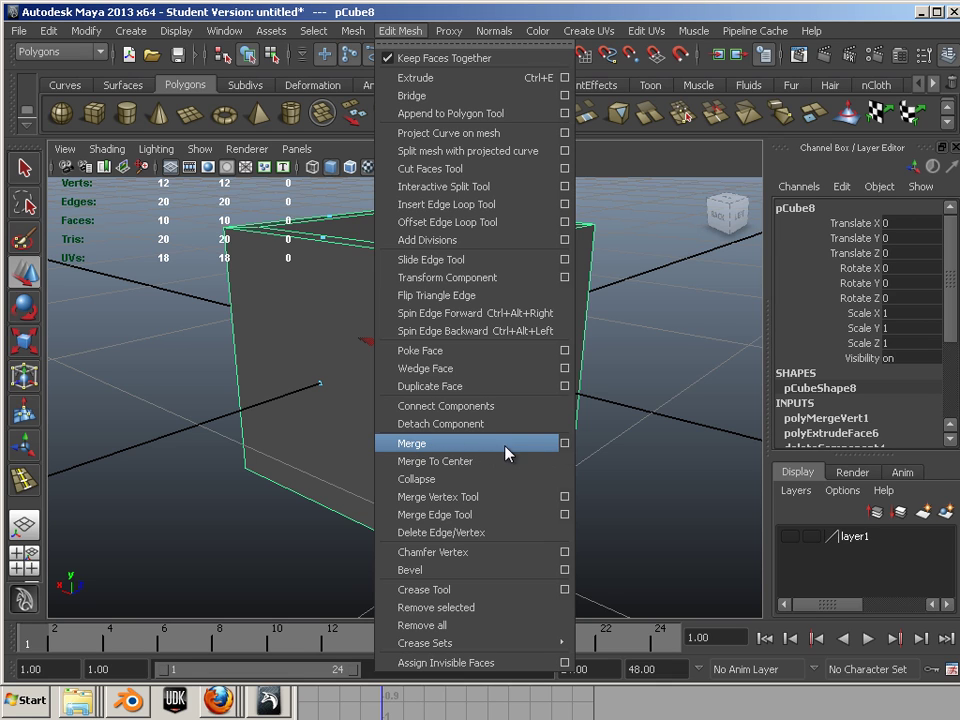
click(653, 429)
alt+drag(653, 429, 510, 292)
right_drag(441, 289, 493, 300)
click(495, 300)
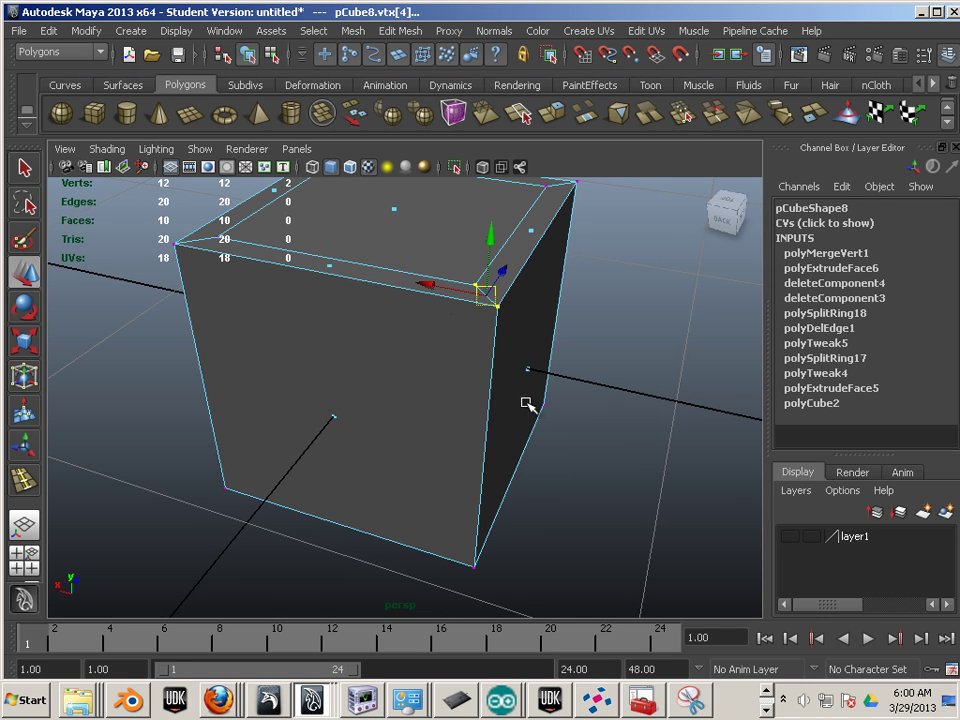
alt+drag(574, 456, 493, 429)
click(497, 414)
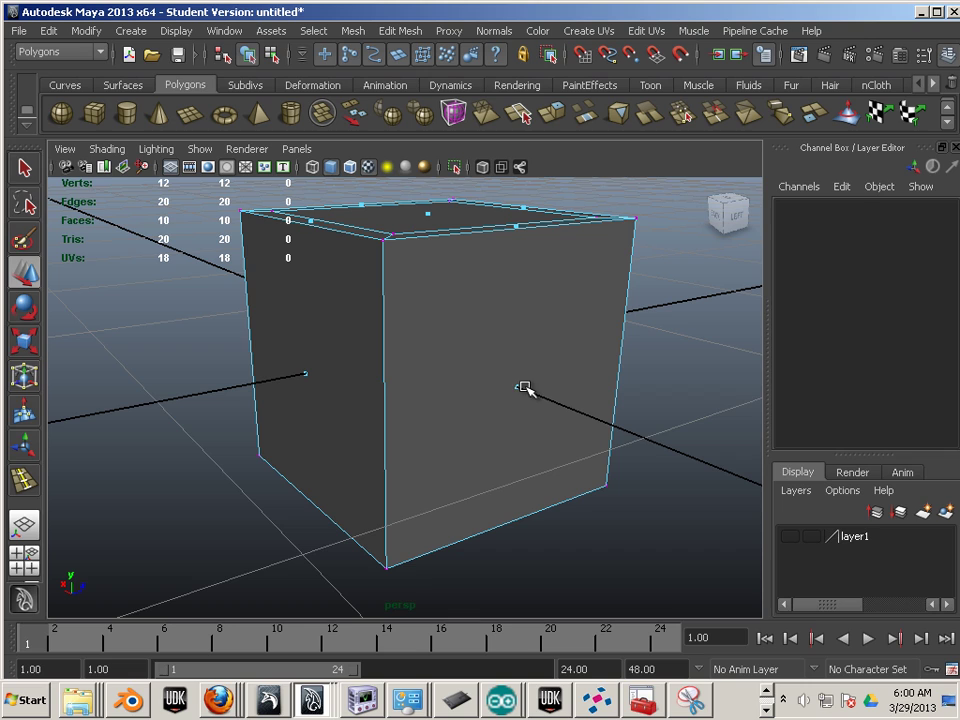
alt+drag(568, 402, 347, 320)
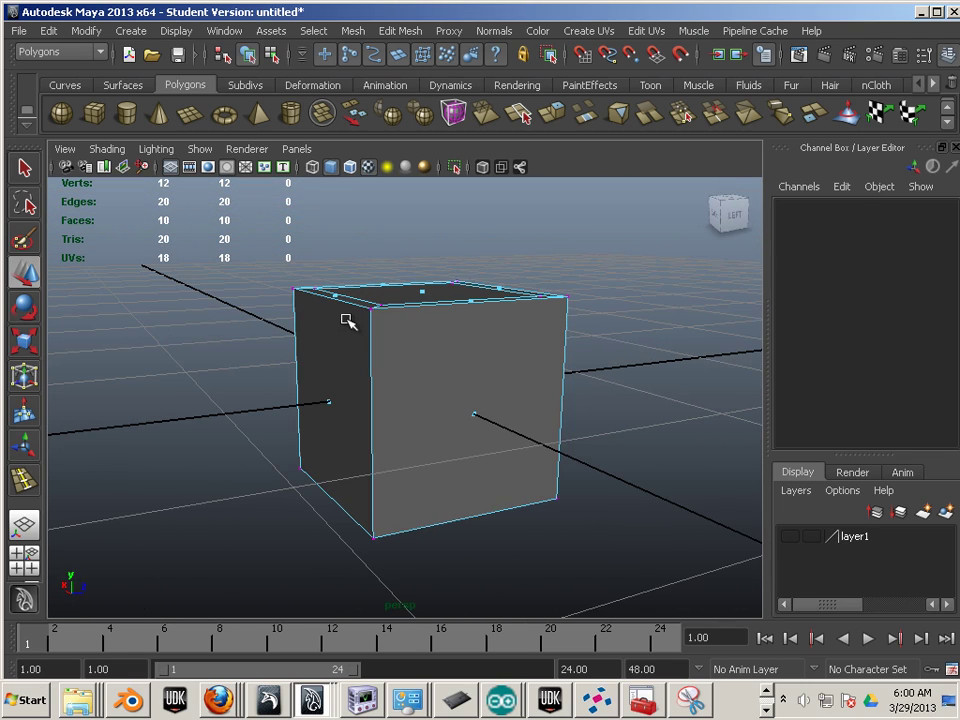